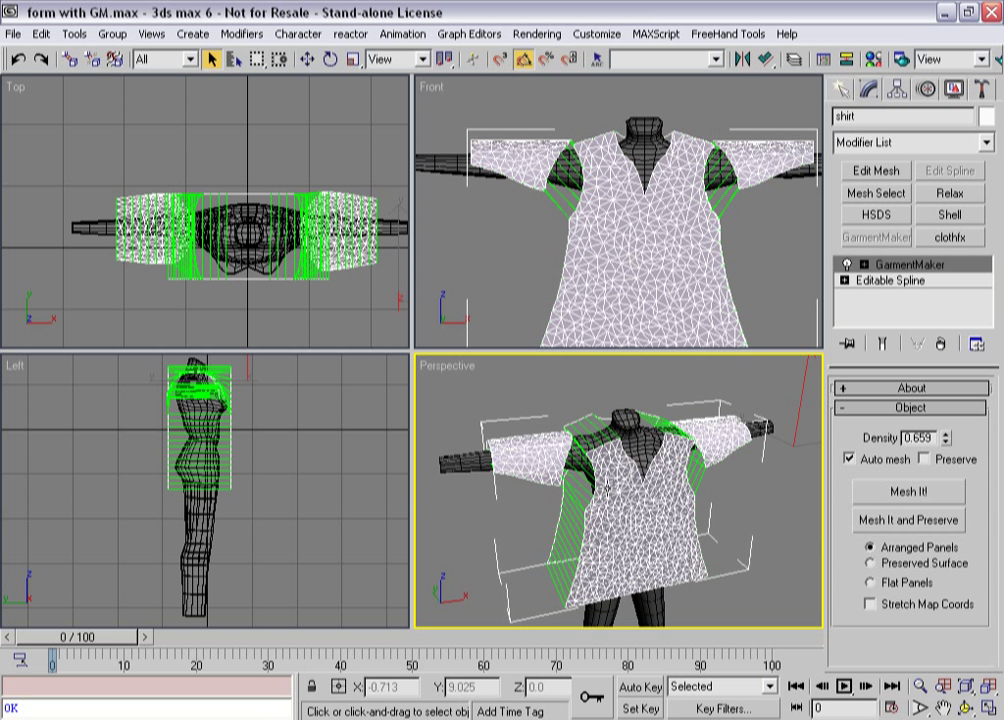
Review the Curves, Panels and Seams sub-object levels offered by the shirt's GarmentMaker modifier, in the modifier stack and in the viewport.
{"action": "left_click", "coordinate": [864, 264]}
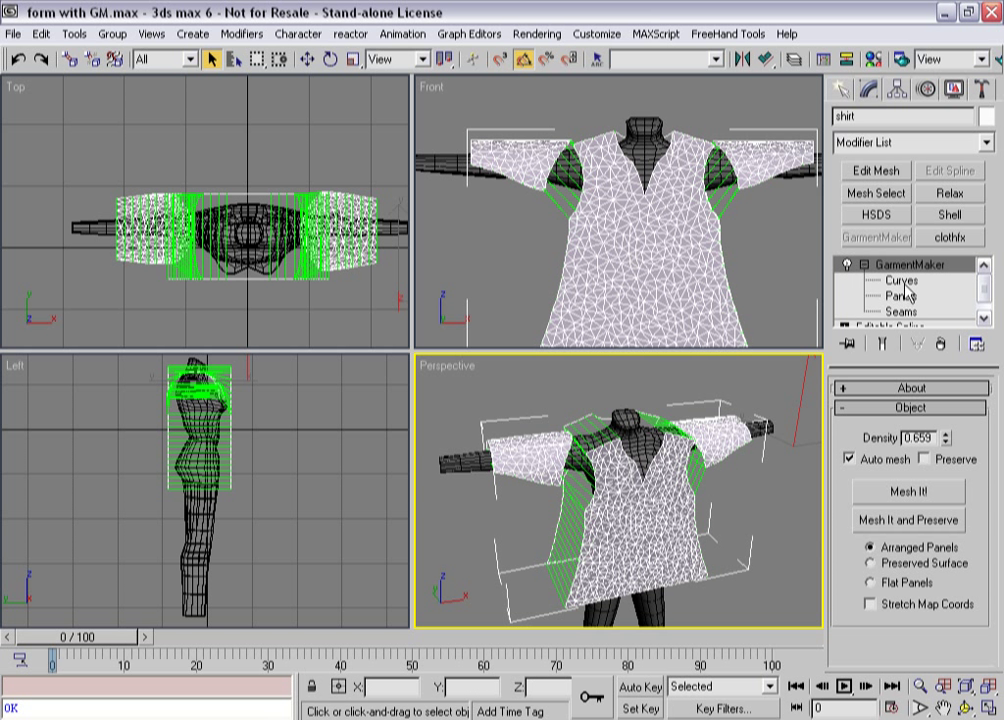
{"action": "left_click", "coordinate": [900, 282]}
{"action": "left_click", "coordinate": [900, 296]}
{"action": "left_click", "coordinate": [902, 311]}
{"action": "left_click", "coordinate": [899, 297]}
{"action": "left_click", "coordinate": [900, 281]}
{"action": "left_click", "coordinate": [885, 264]}
{"action": "left_click", "coordinate": [865, 265]}
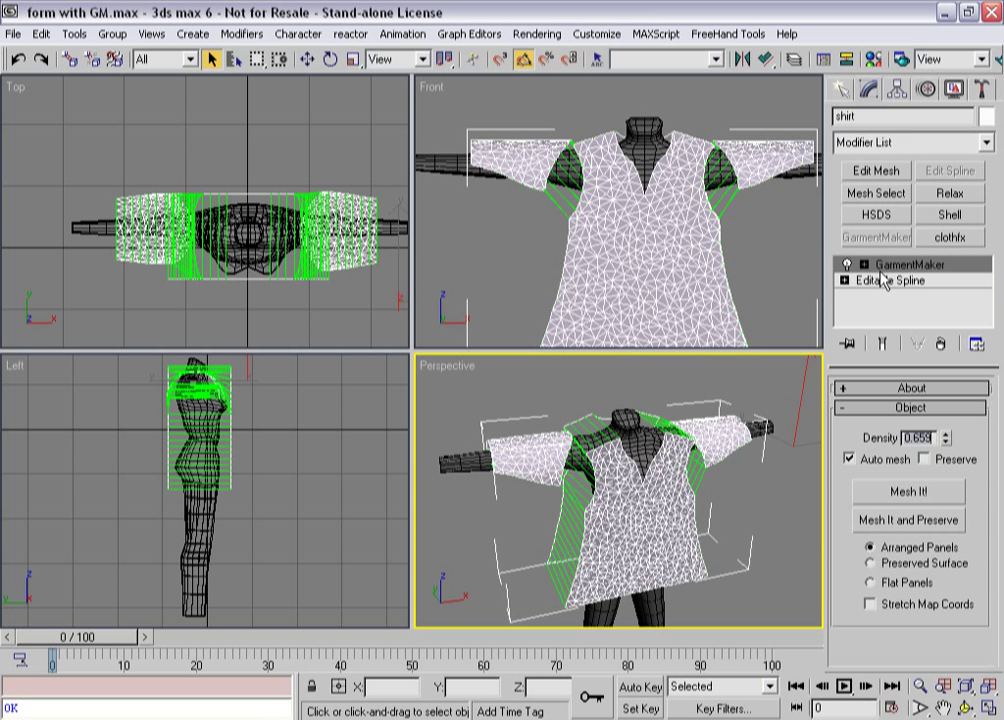
{"action": "left_click", "coordinate": [864, 264]}
{"action": "left_click", "coordinate": [900, 281]}
{"action": "left_click", "coordinate": [900, 296]}
{"action": "left_click", "coordinate": [900, 311]}
{"action": "left_click", "coordinate": [900, 281]}
{"action": "left_click", "coordinate": [864, 265]}
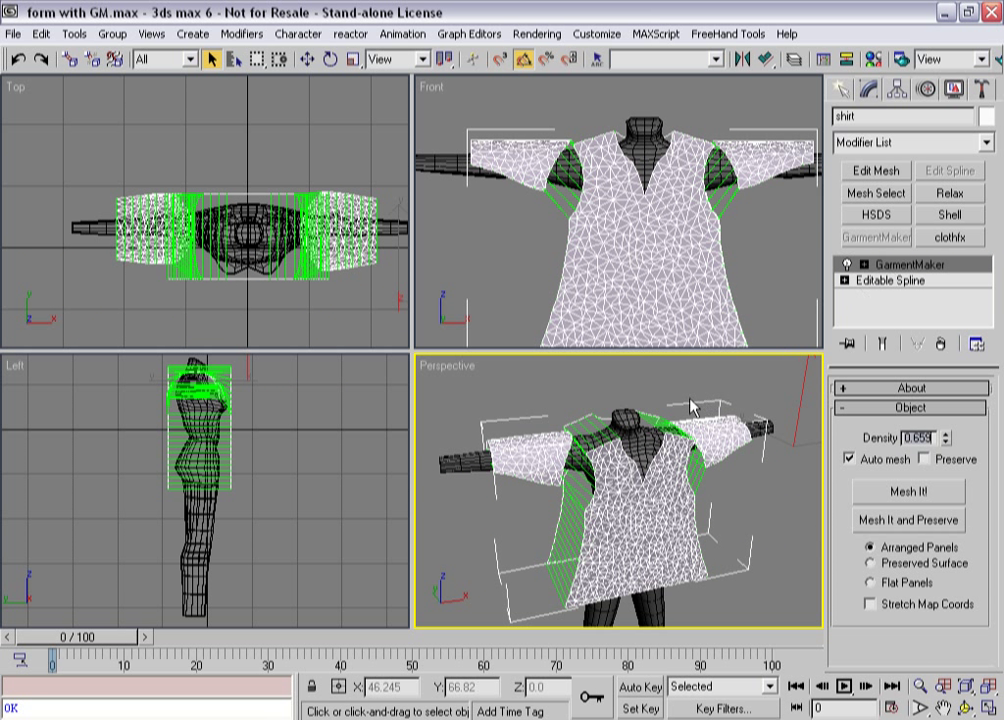
{"action": "right_click", "coordinate": [514, 444]}
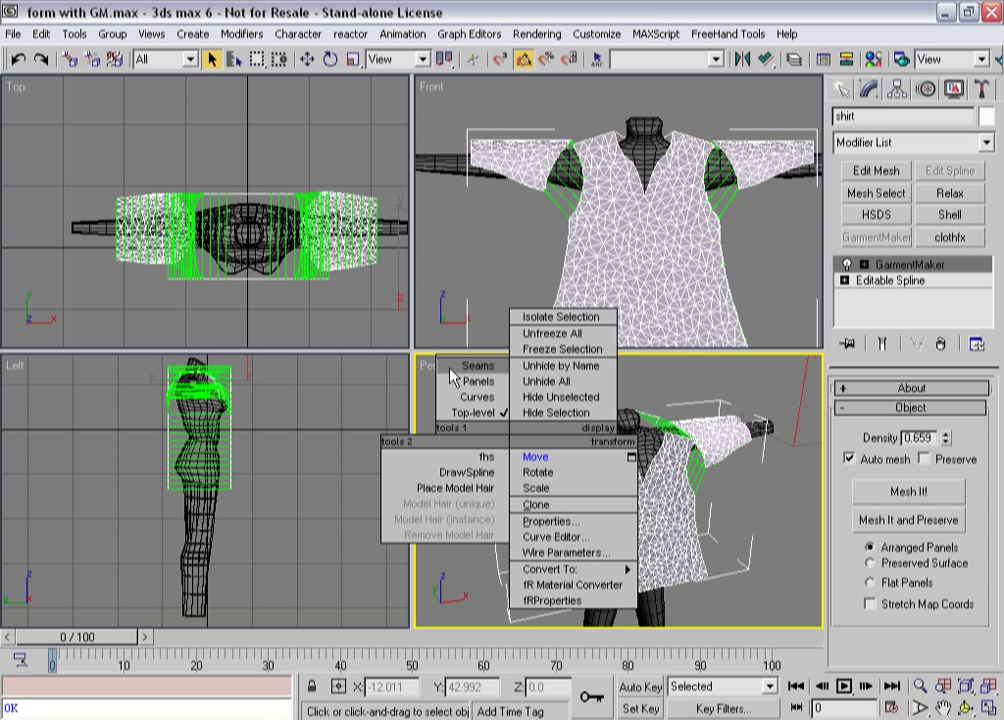
{"action": "left_click", "coordinate": [428, 393]}
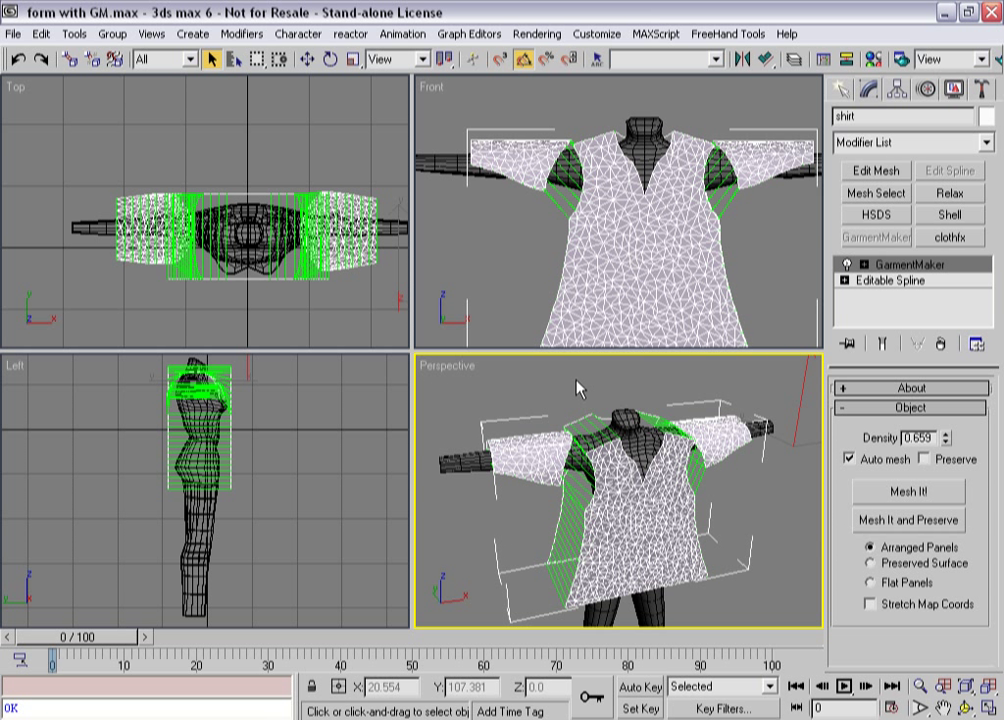
Switch the GarmentMaker modifier through its Curves, Panels and Seams levels and return to the modifier's top level.
{"action": "key", "text": "1"}
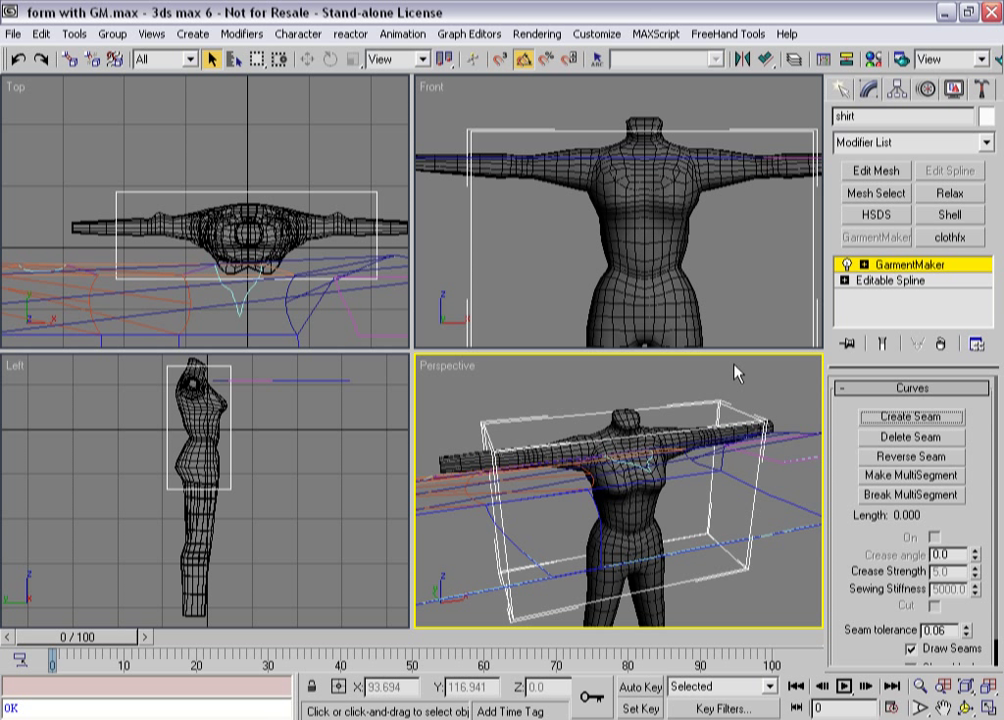
{"action": "left_click", "coordinate": [864, 264]}
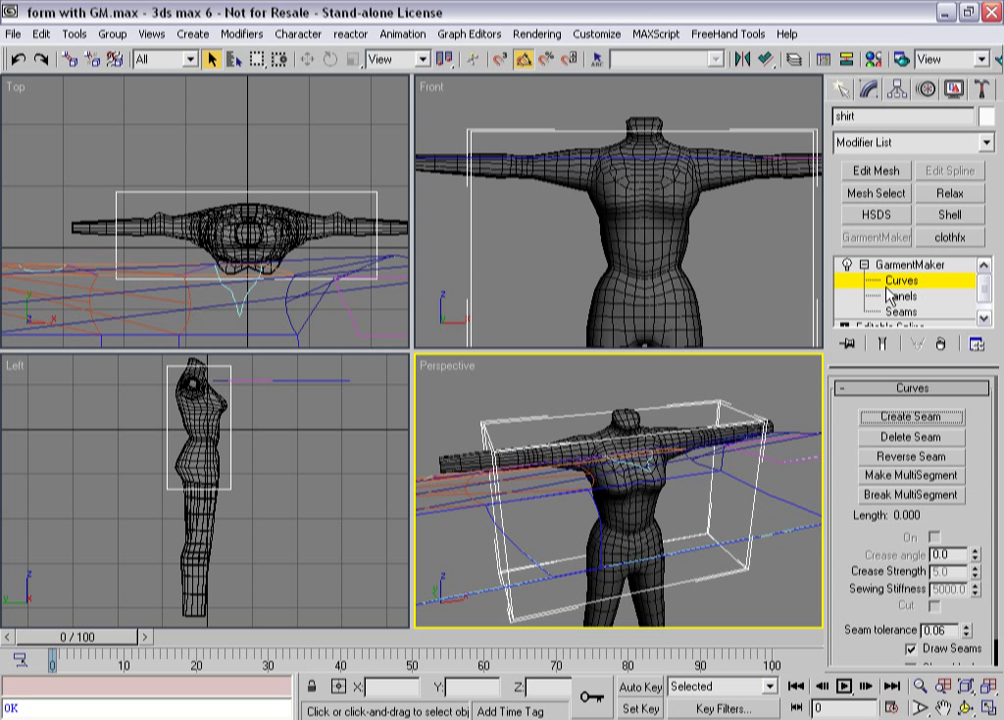
{"action": "left_click", "coordinate": [864, 264]}
{"action": "key", "text": "2"}
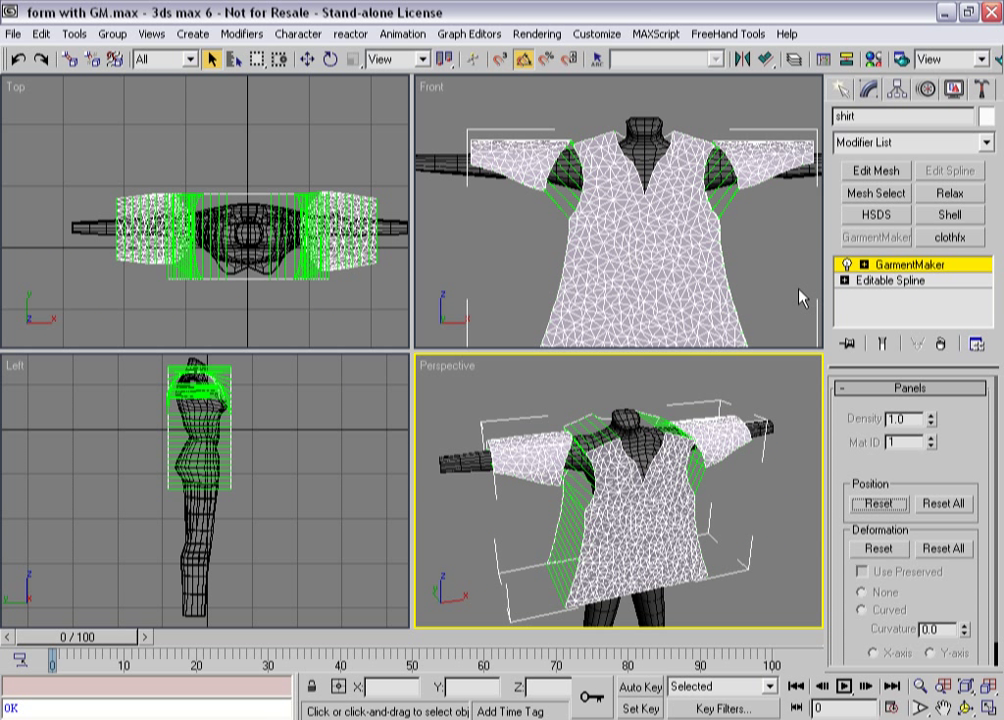
{"action": "left_click", "coordinate": [864, 264]}
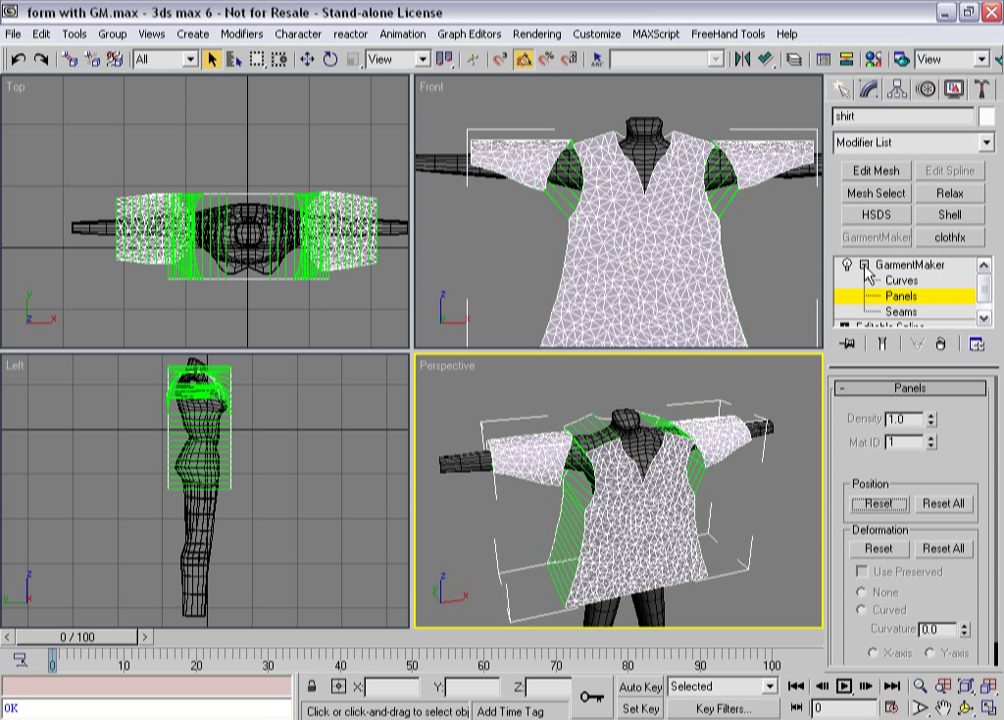
{"action": "key", "text": "3"}
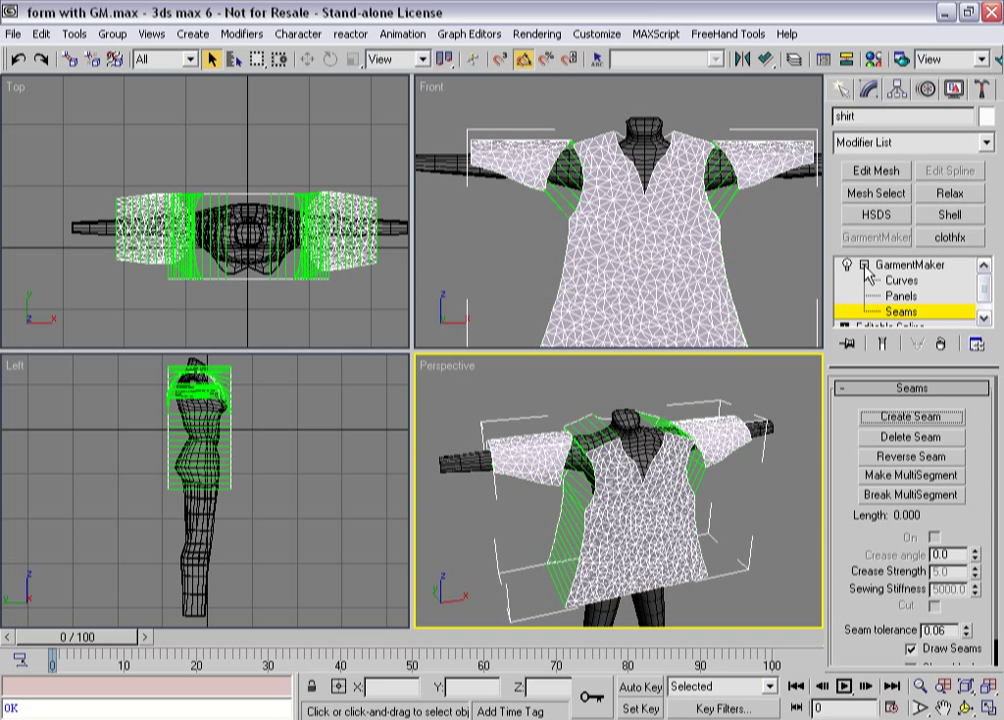
{"action": "key", "text": "2"}
{"action": "key", "text": "1"}
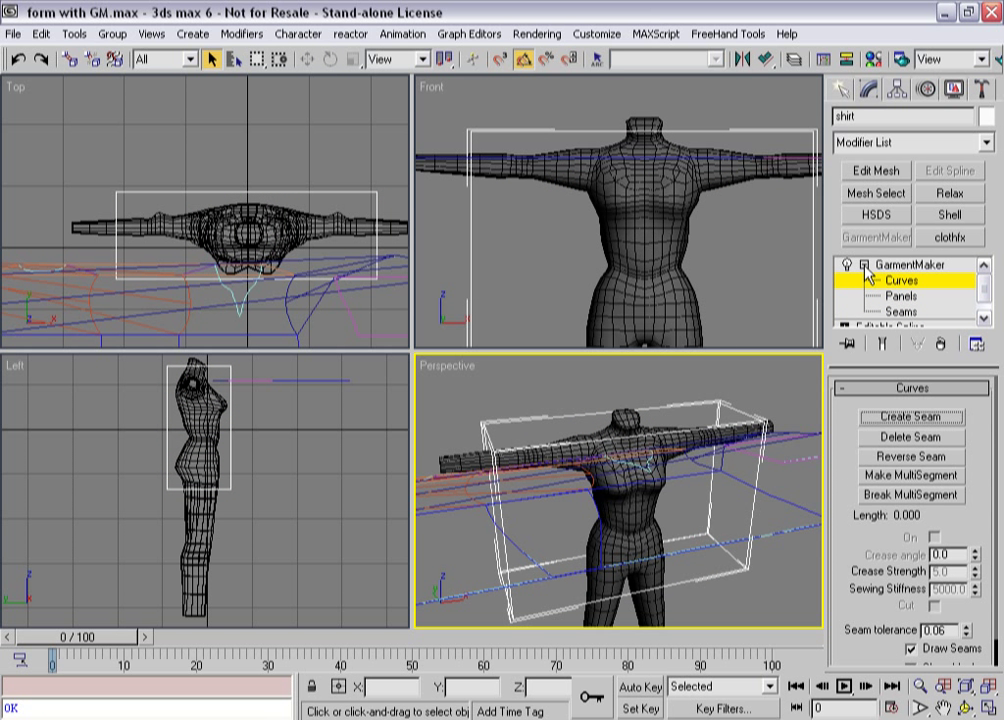
{"action": "left_click", "coordinate": [865, 266]}
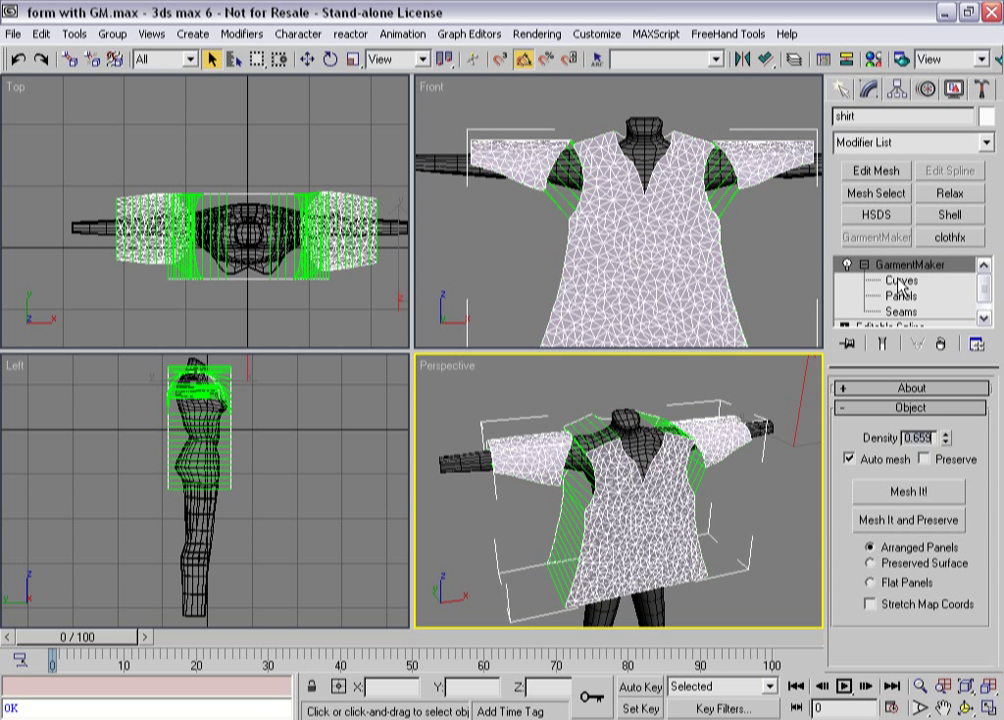
{"action": "left_click", "coordinate": [899, 283]}
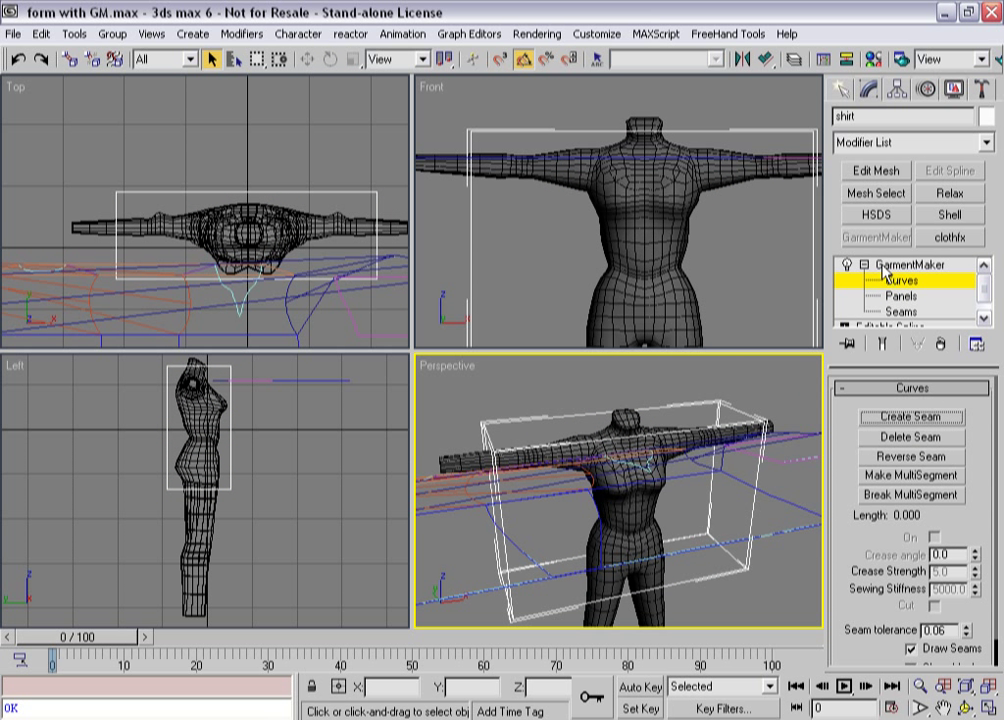
{"action": "left_click", "coordinate": [865, 265]}
{"action": "left_click", "coordinate": [884, 266]}
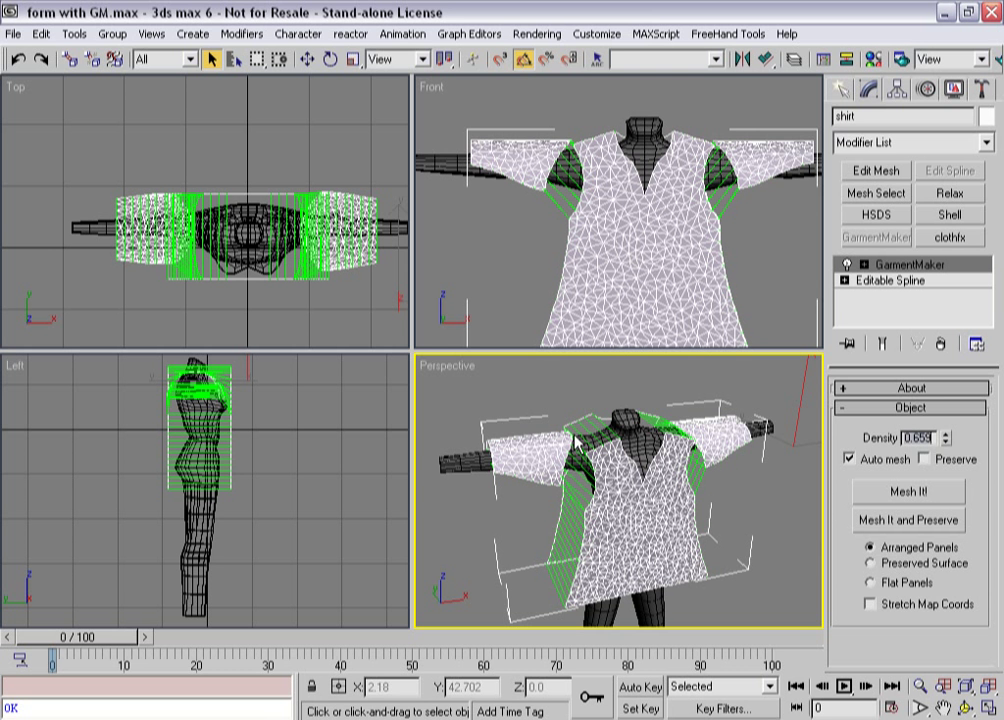
Maximize the Perspective view and, with the shirt selected, inspect its arranged panels and connecting seams up close.
{"action": "left_click", "coordinate": [545, 394]}
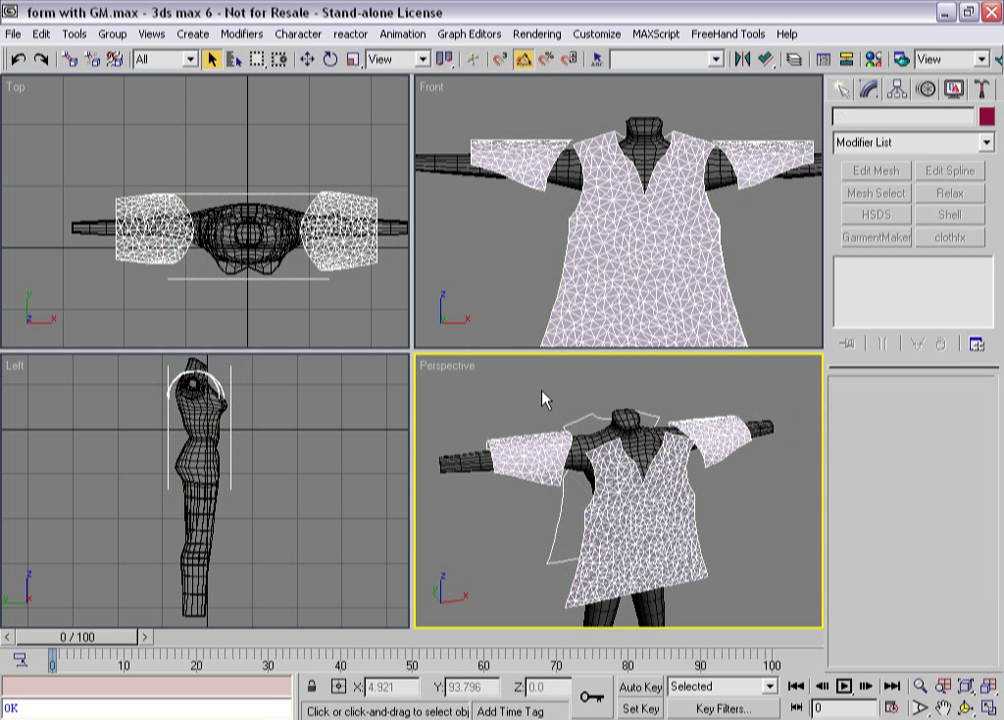
{"action": "key", "text": "alt+w"}
{"action": "left_click", "coordinate": [310, 222]}
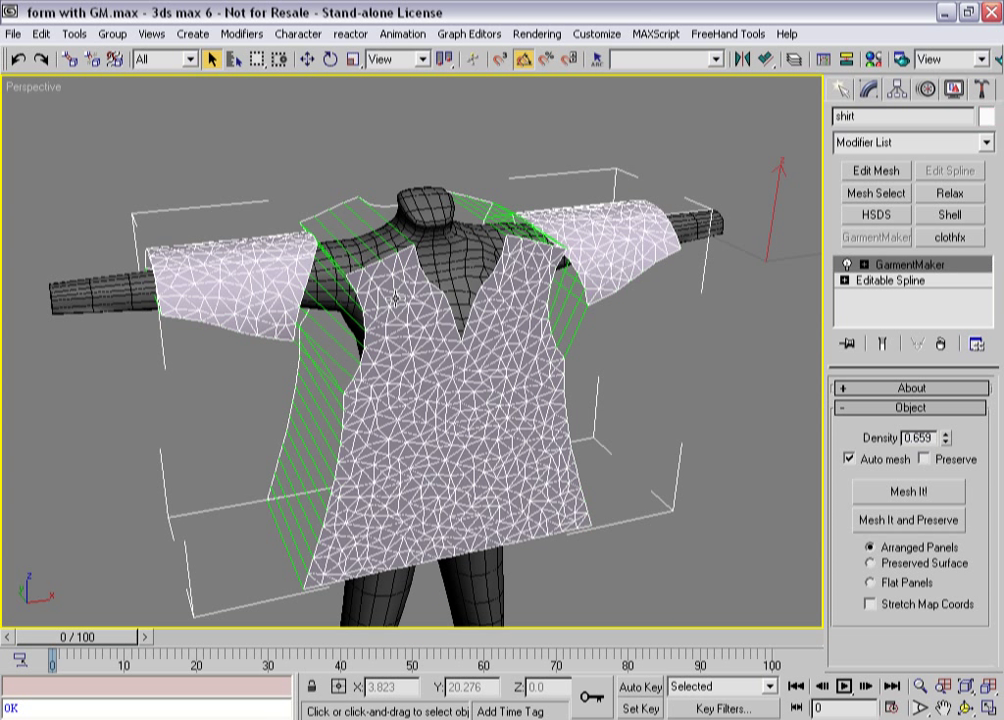
{"action": "middle_click_drag", "start_coordinate": [463, 323], "coordinate": [482, 376], "text": "alt"}
{"action": "scroll", "coordinate": [482, 376], "scroll_direction": "up", "scroll_amount": 2}
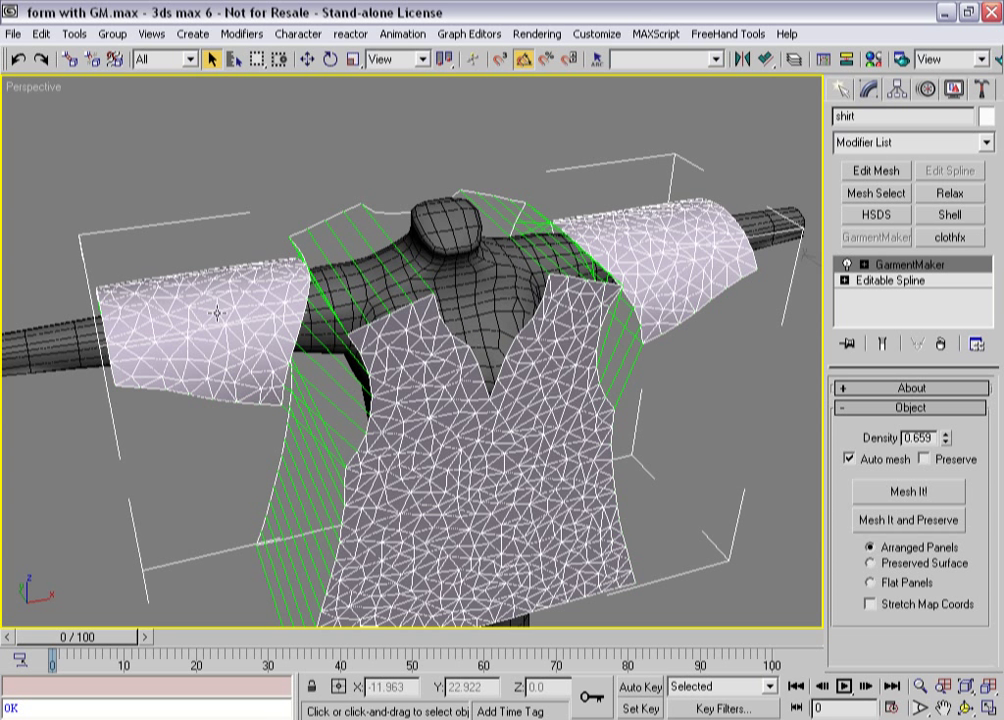
{"action": "middle_click_drag", "start_coordinate": [394, 368], "coordinate": [519, 446], "text": "alt"}
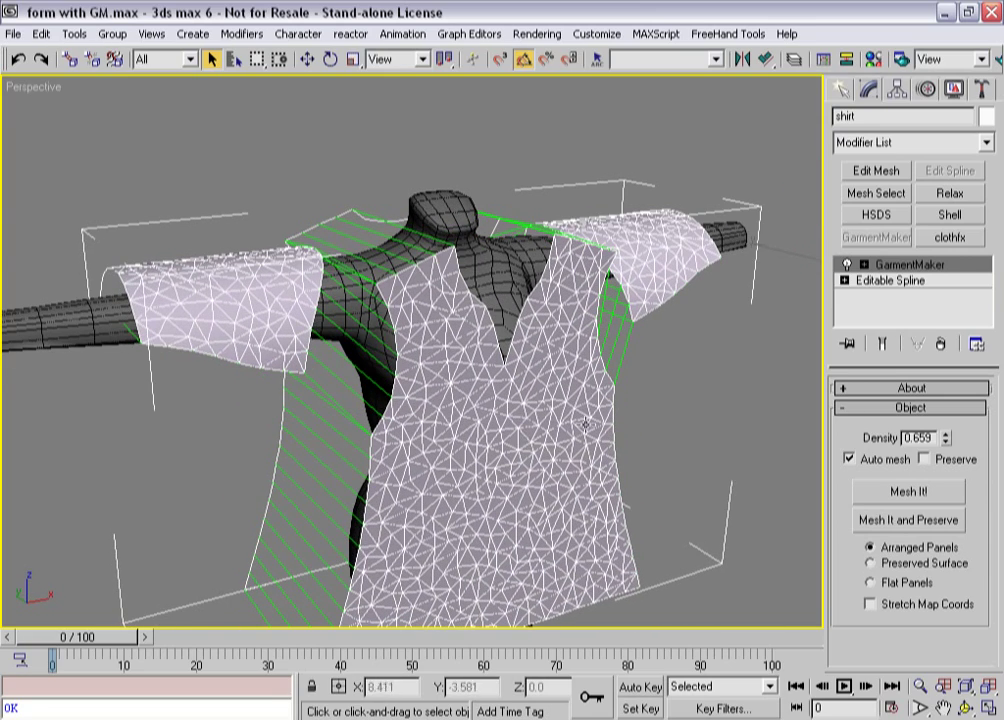
View the shirt's base Editable Spline outlines, return to GarmentMaker and compare the arranged panels around the body.
{"action": "left_click", "coordinate": [890, 281]}
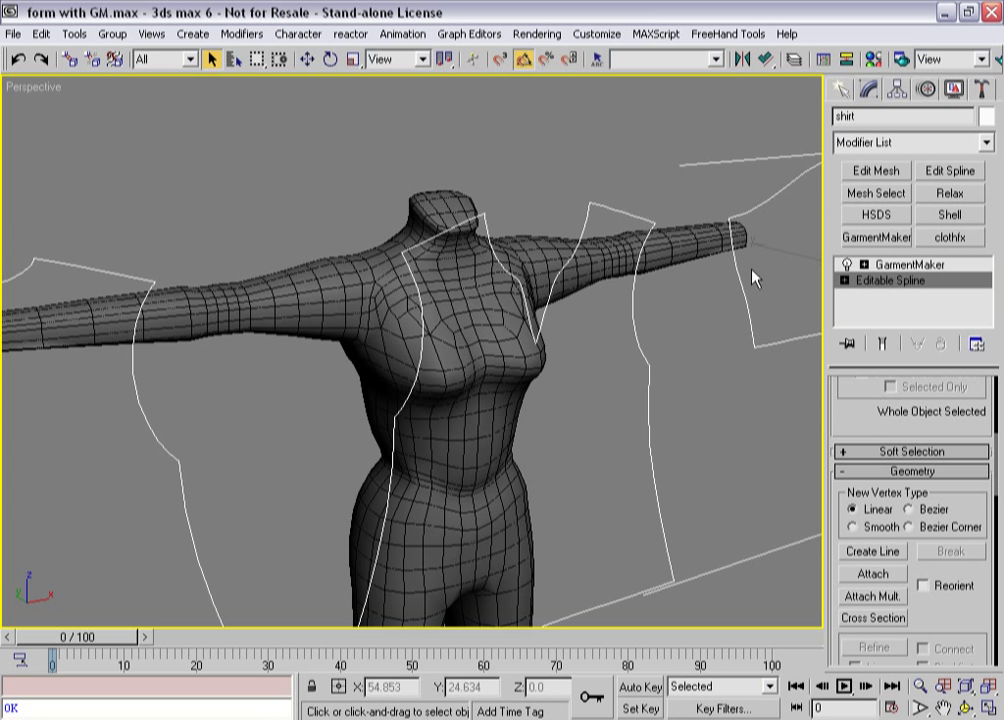
{"action": "left_click", "coordinate": [907, 268]}
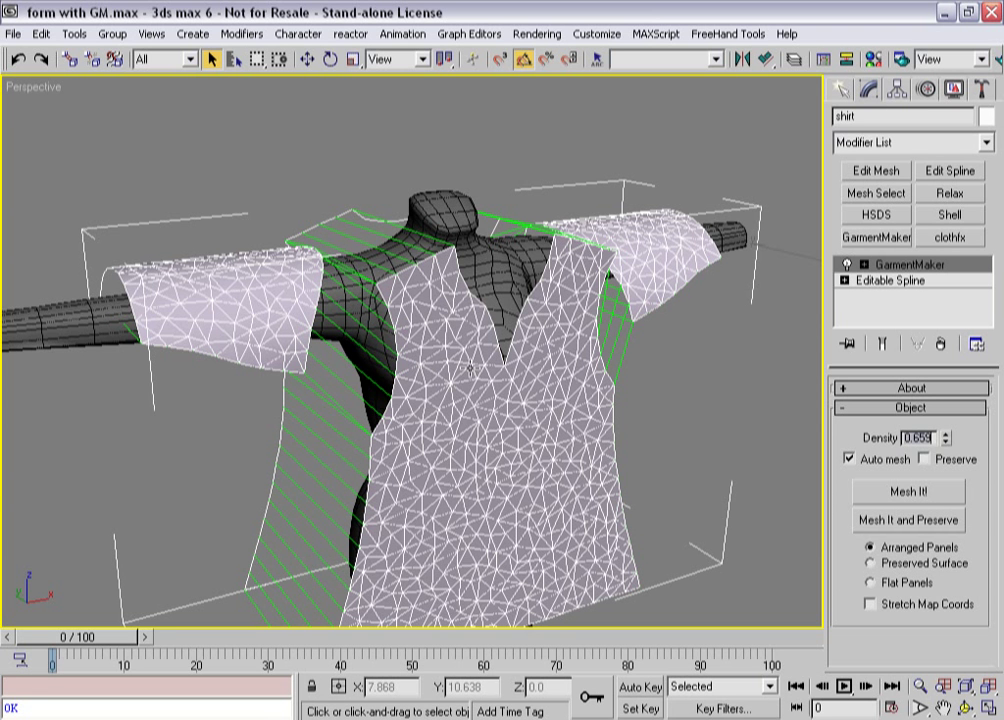
{"action": "middle_click_drag", "start_coordinate": [334, 391], "coordinate": [300, 394], "text": "alt"}
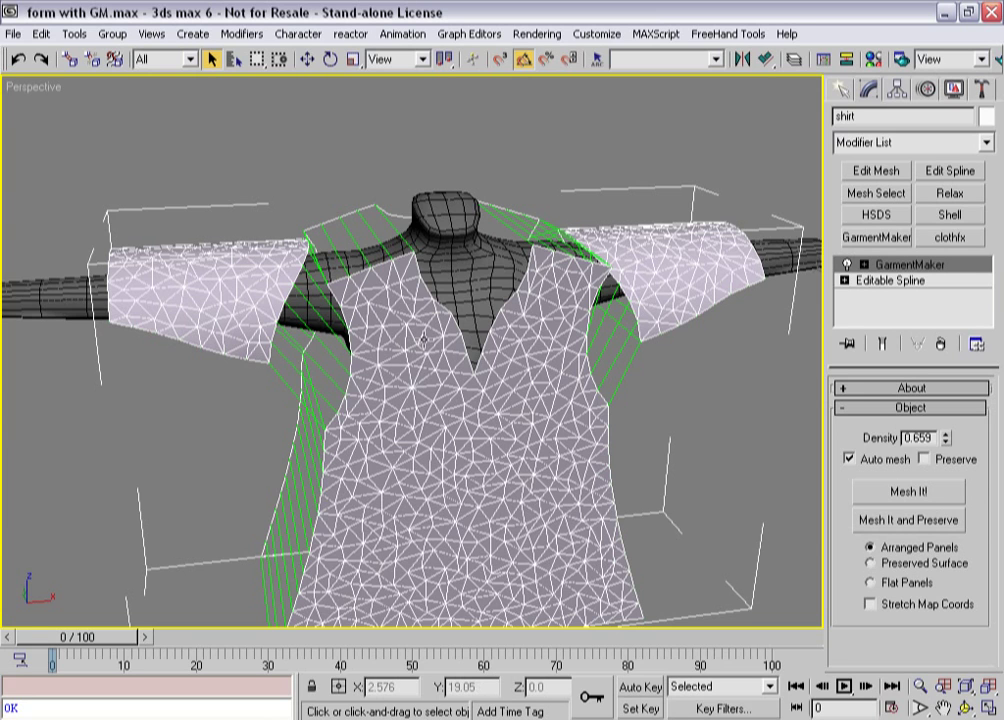
{"action": "mouse_move", "coordinate": [424, 340]}
{"action": "middle_mouse_down", "text": "ctrl+alt"}
{"action": "mouse_move", "coordinate": [418, 370]}
{"action": "mouse_move", "coordinate": [412, 329]}
{"action": "mouse_move", "coordinate": [435, 332]}
{"action": "middle_mouse_up", "text": "ctrl+alt"}
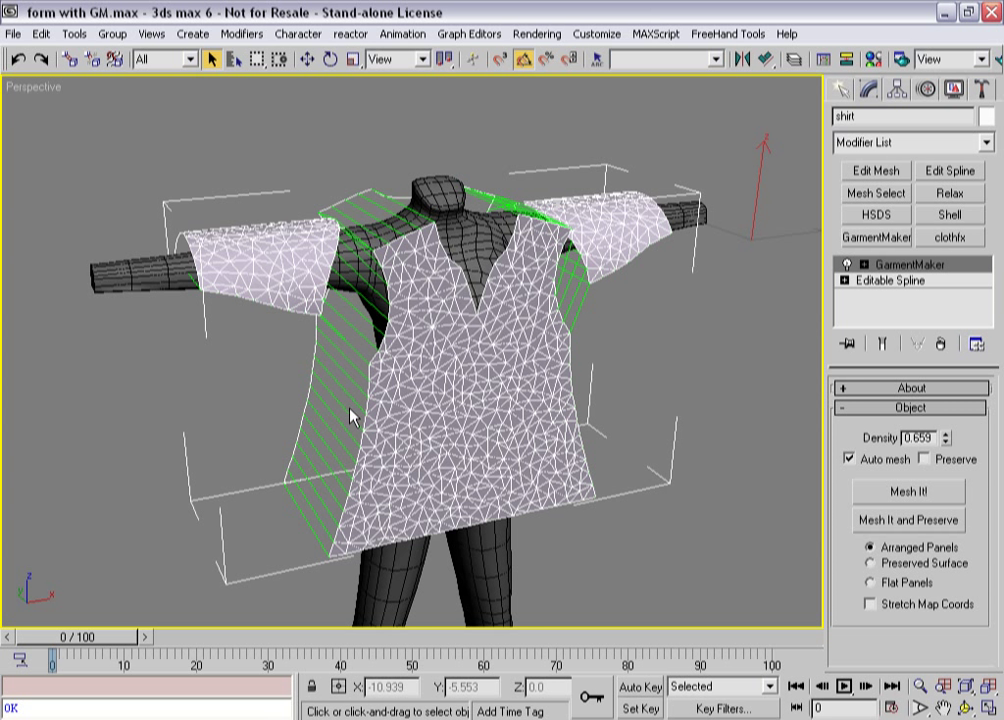
Run $.garmentmaker.generatedescription() for the shirt in the MAXScript Listener.
{"action": "left_click", "coordinate": [216, 694]}
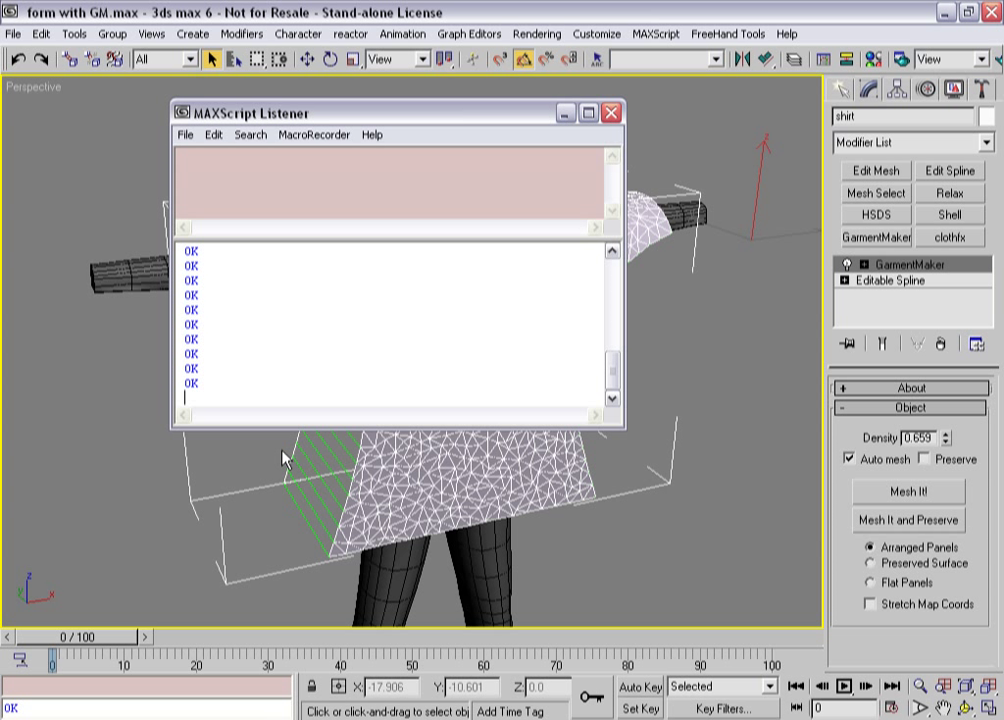
{"action": "type", "text": "$.garmentmaker"}
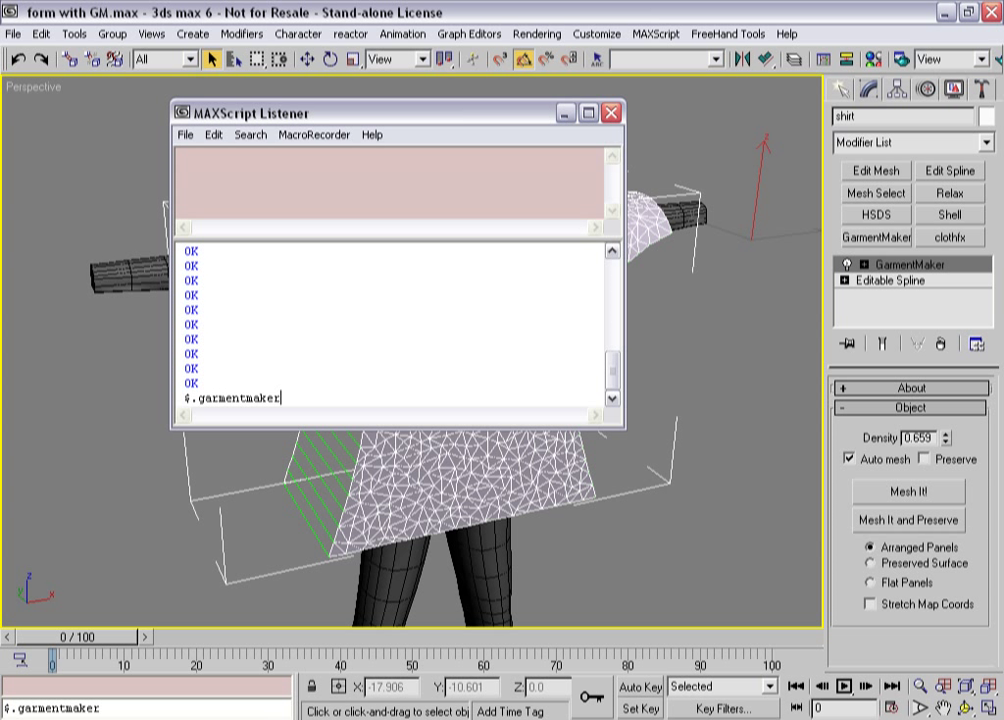
{"action": "type", "text": ".generatedesc"}
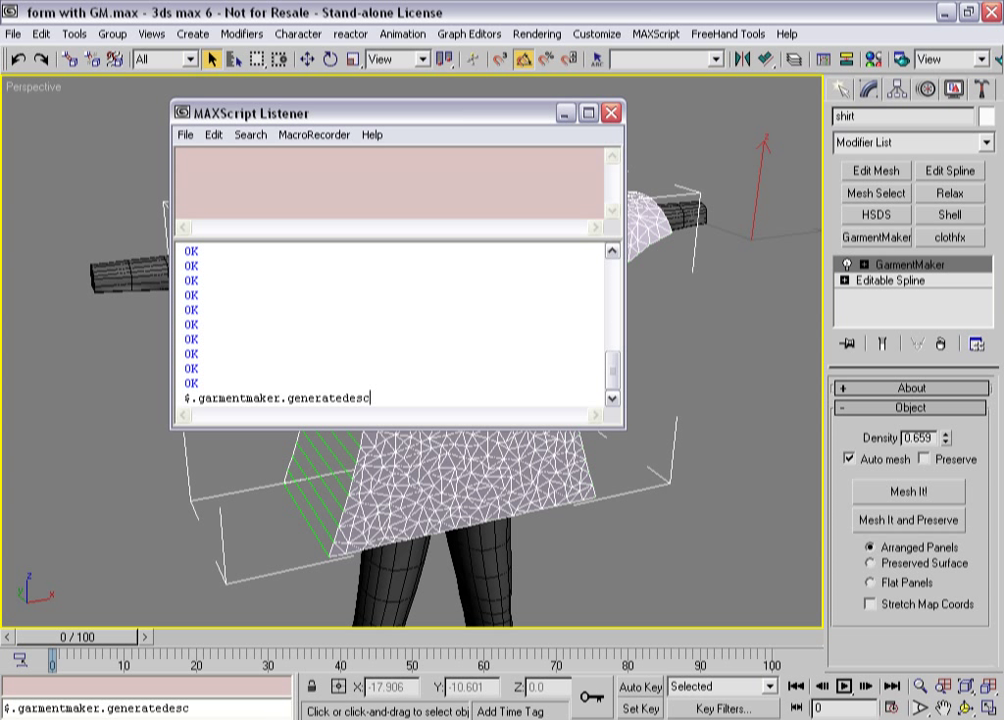
{"action": "type", "text": "ription()"}
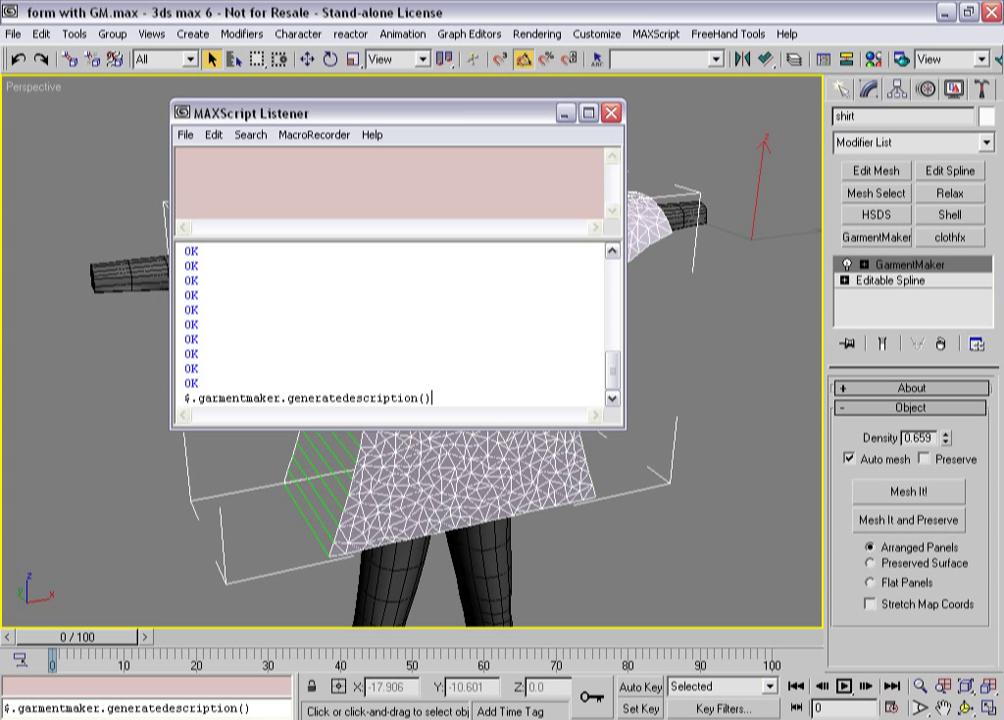
{"action": "key", "text": "Return"}
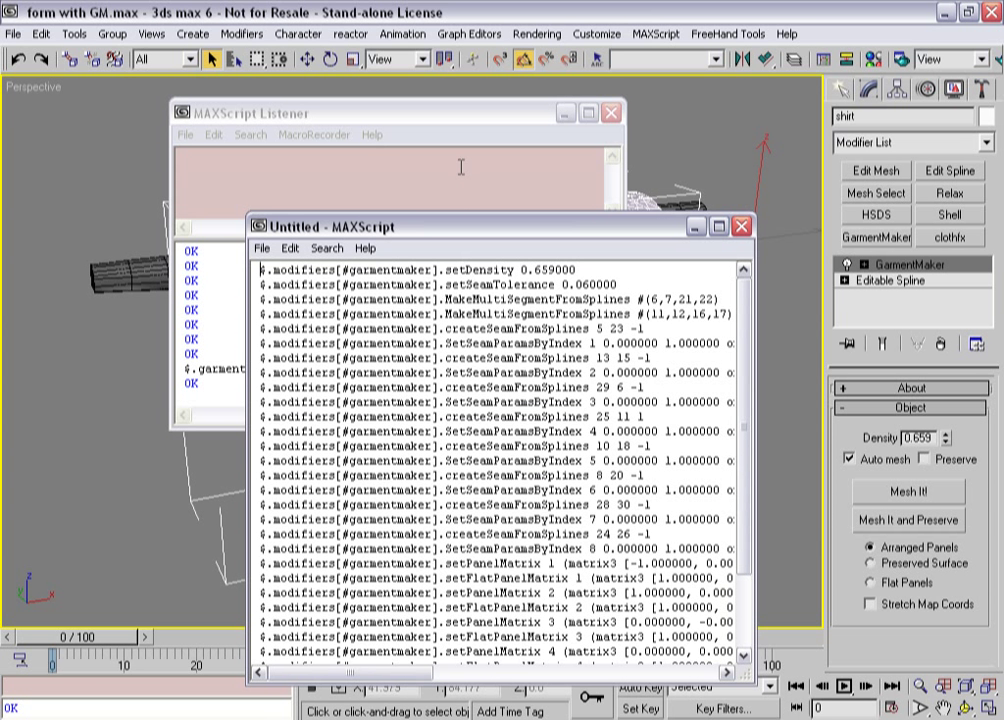
Widen the generated script window to review its commands, minimize it and close the MAXScript Listener.
{"action": "left_click_drag", "start_coordinate": [466, 228], "coordinate": [472, 126]}
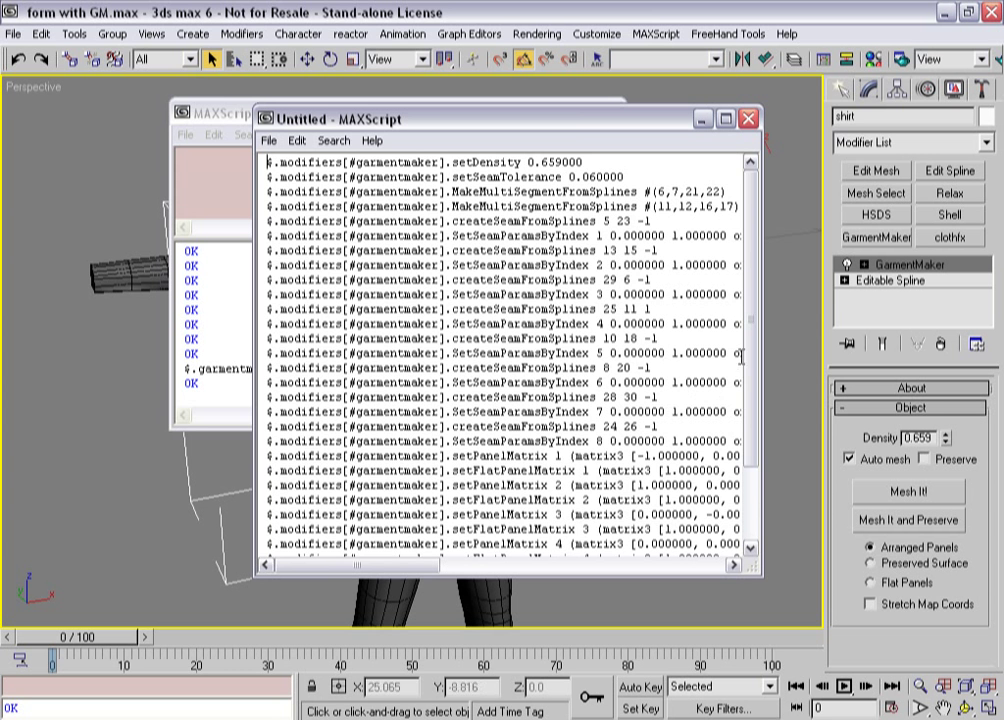
{"action": "left_click_drag", "start_coordinate": [760, 411], "coordinate": [932, 395]}
{"action": "scroll", "coordinate": [926, 404], "scroll_direction": "down", "scroll_amount": 3}
{"action": "left_click_drag", "start_coordinate": [926, 404], "coordinate": [921, 285]}
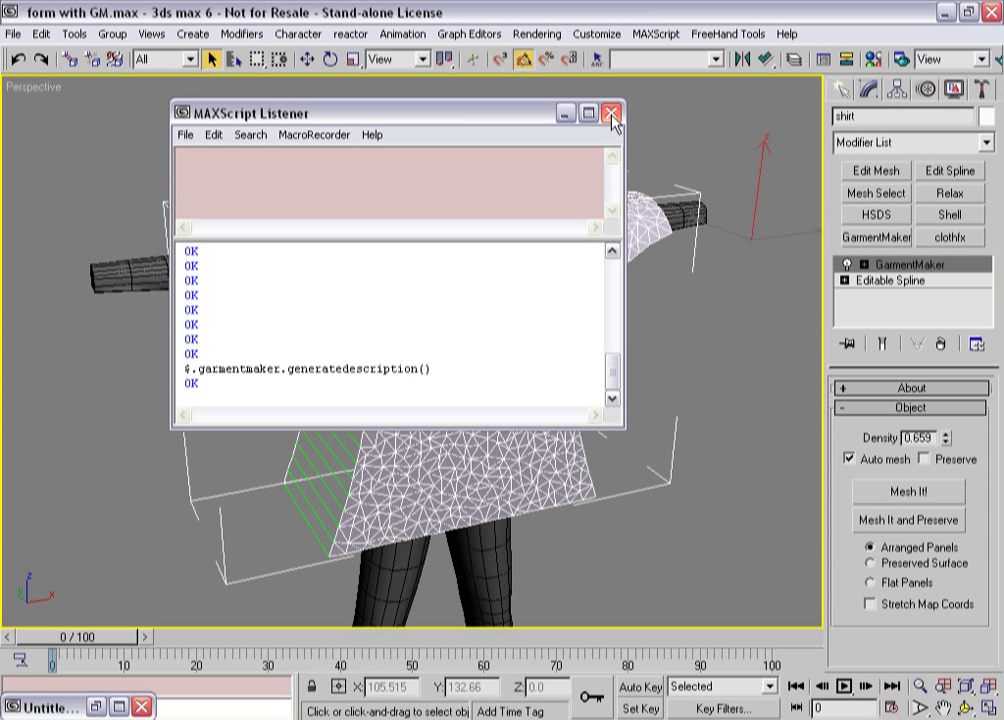
{"action": "left_click", "coordinate": [611, 114]}
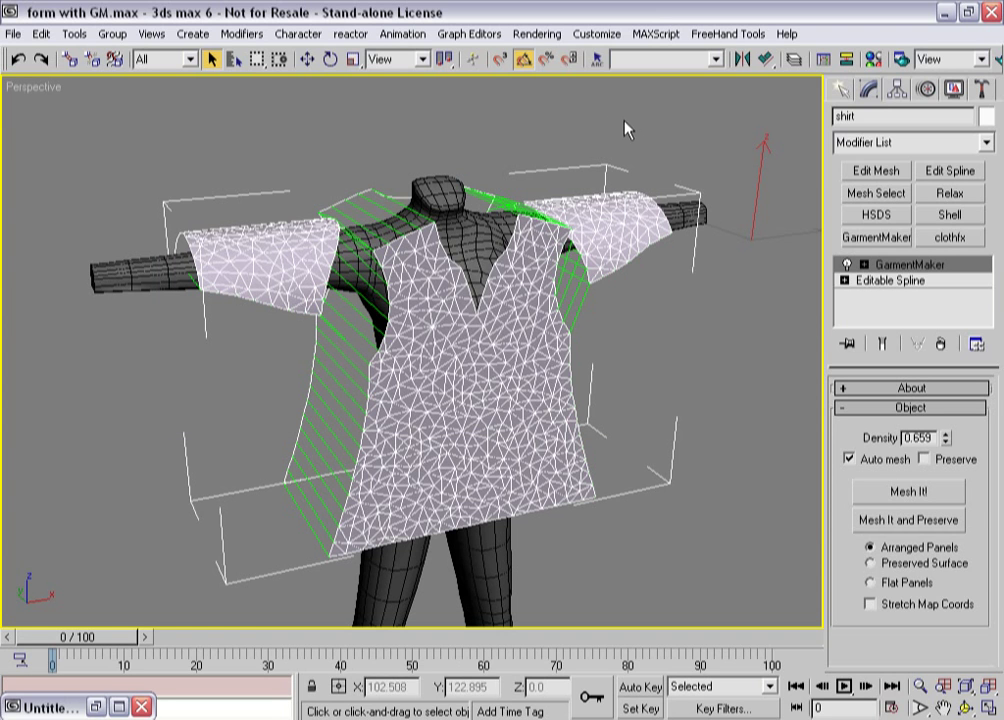
At the Seams level, select the shirt's front neckline edges, one shoulder seam and the back neckline edge together.
{"action": "mouse_move", "coordinate": [460, 165]}
{"action": "middle_mouse_down", "text": "alt"}
{"action": "mouse_move", "coordinate": [425, 292]}
{"action": "mouse_move", "coordinate": [455, 180]}
{"action": "middle_mouse_up", "text": "alt"}
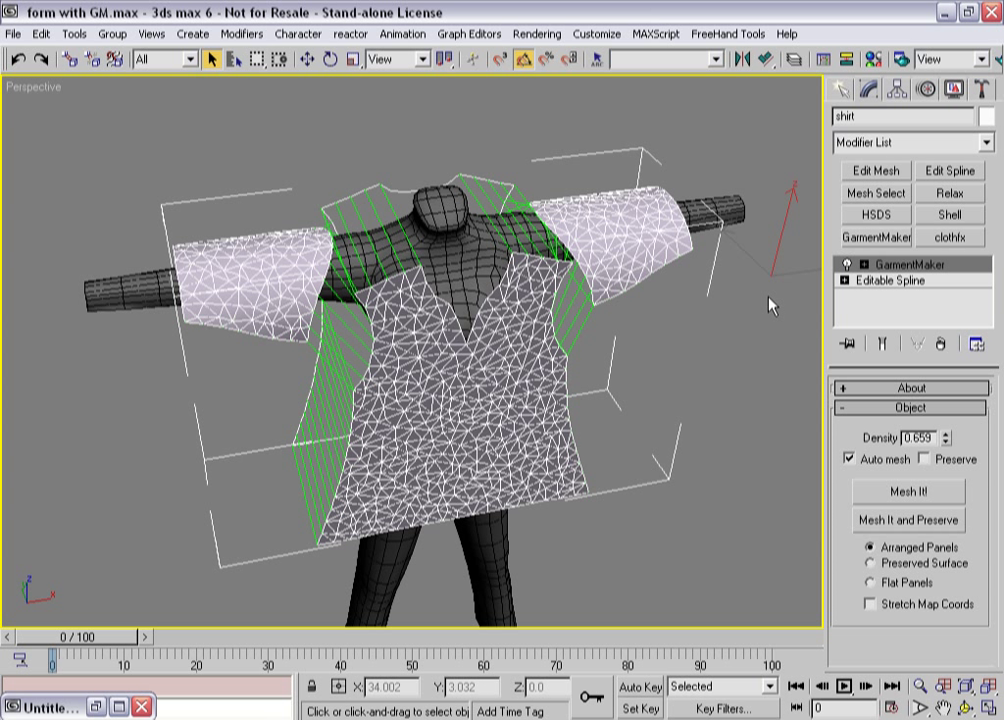
{"action": "key", "text": "3"}
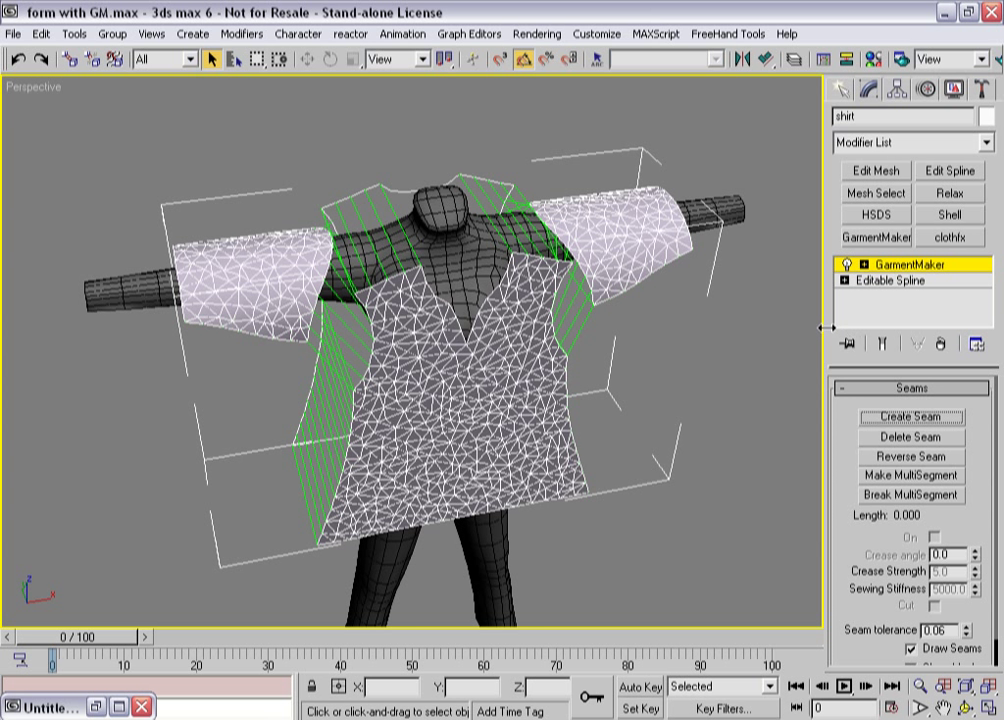
{"action": "left_click", "coordinate": [500, 283]}
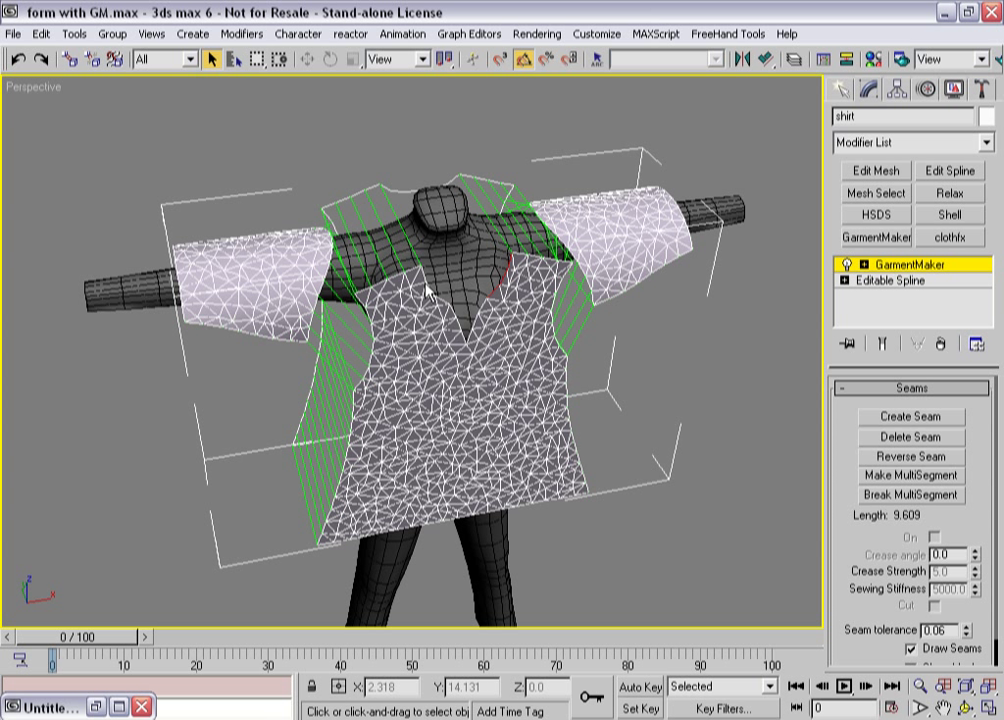
{"action": "left_click", "coordinate": [388, 193]}
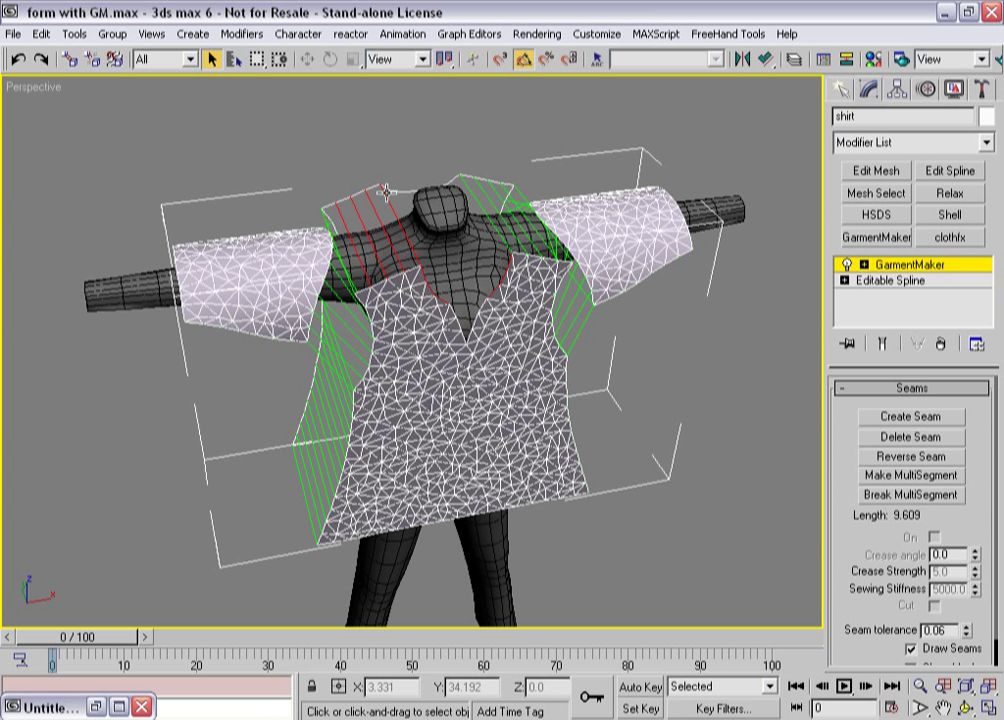
{"action": "left_click", "coordinate": [448, 181]}
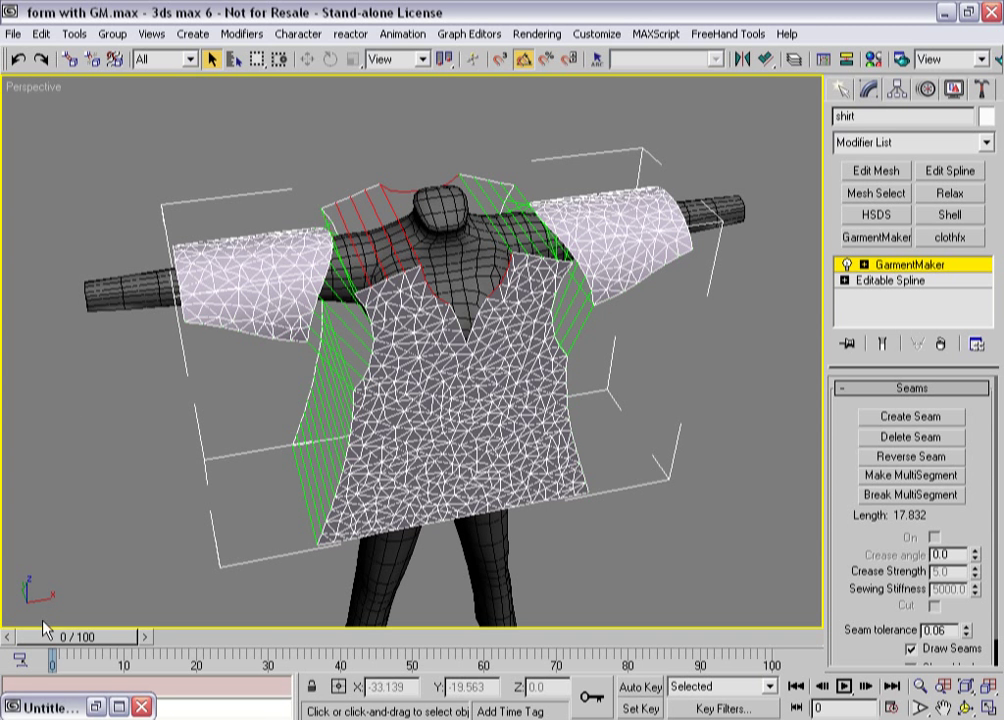
Restore the generated MAXScript window to review the shirt's GarmentMaker commands and minimize it again.
{"action": "left_click", "coordinate": [35, 703]}
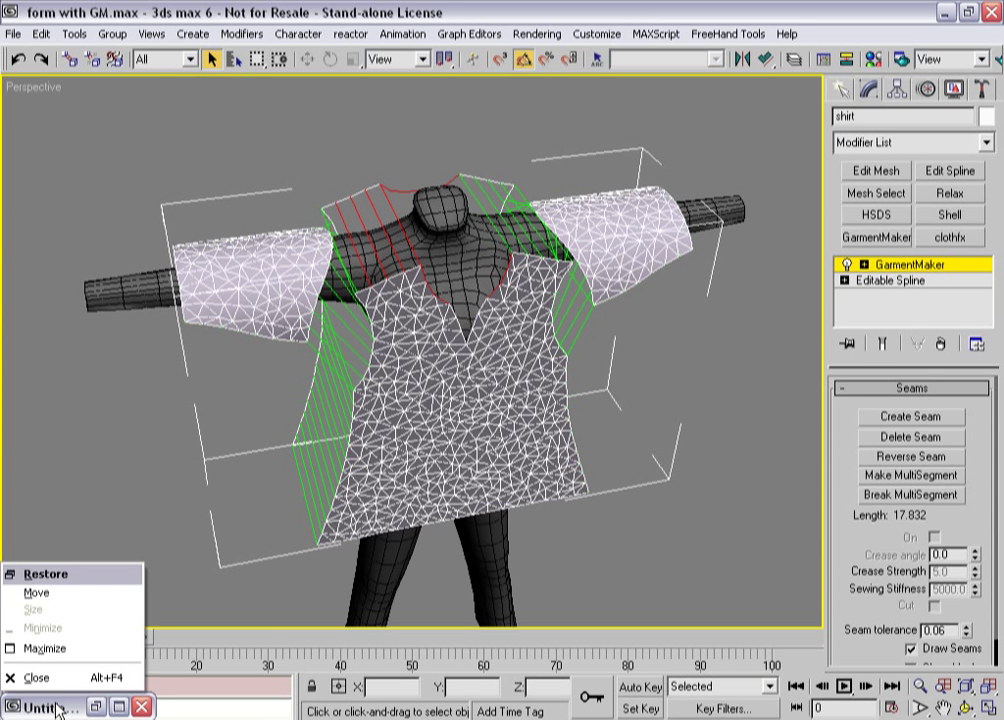
{"action": "left_click", "coordinate": [45, 572]}
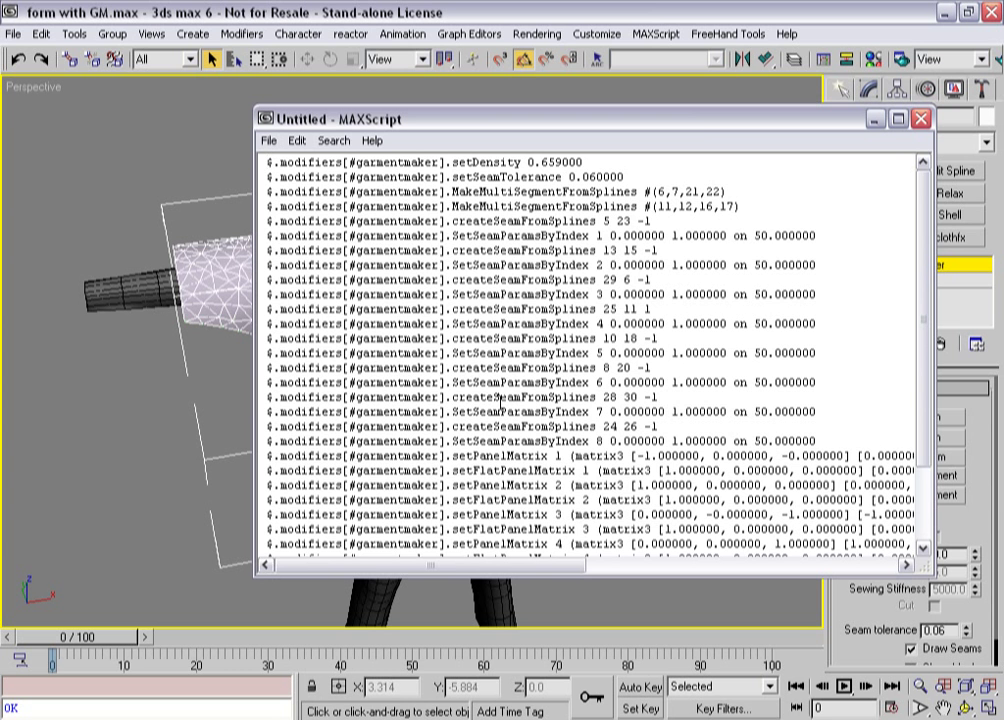
{"action": "left_click", "coordinate": [876, 120]}
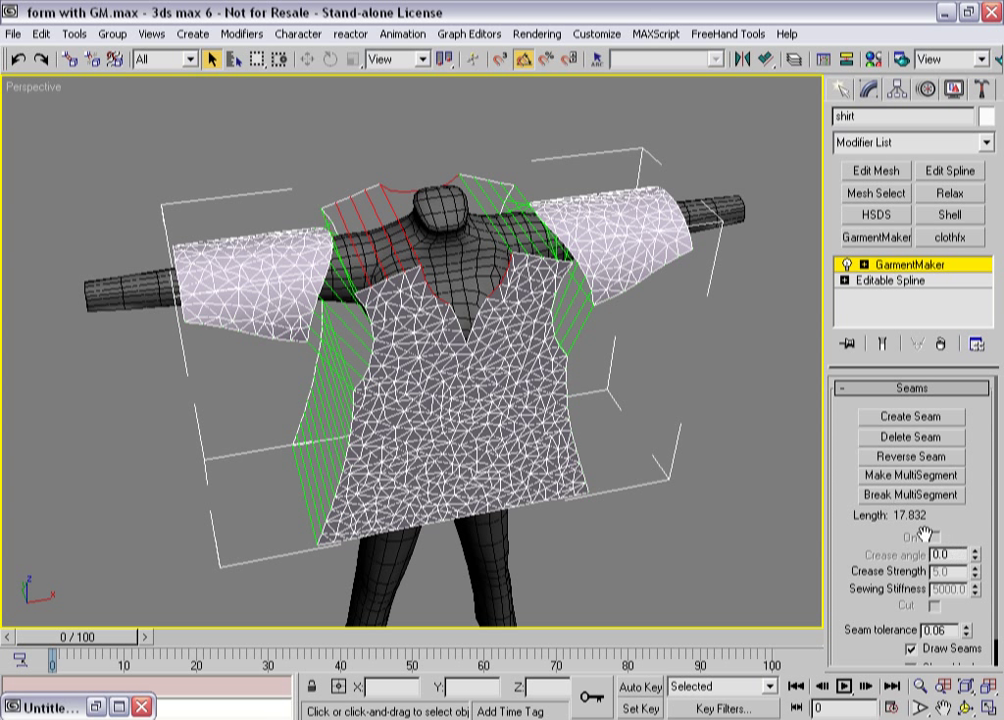
Remove the GarmentMaker modifier from the shirt and show all its flat pattern outlines in the Front view of the four-view layout.
{"action": "left_click", "coordinate": [940, 343]}
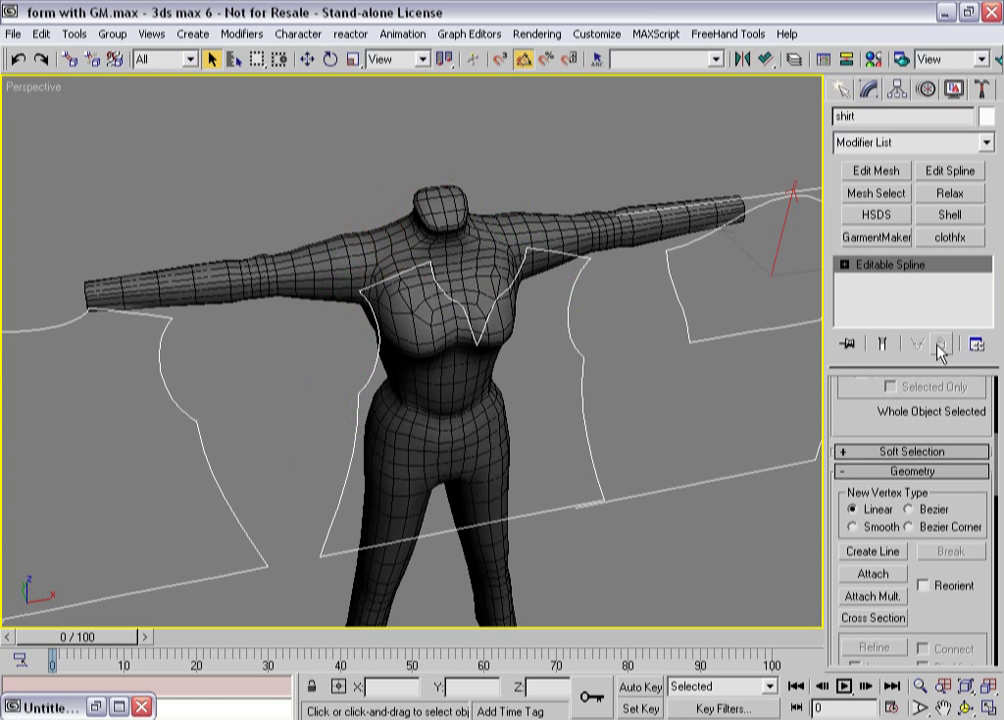
{"action": "key", "text": "alt+w"}
{"action": "middle_click_drag", "start_coordinate": [538, 210], "coordinate": [543, 258]}
{"action": "scroll", "coordinate": [545, 250], "scroll_direction": "down", "scroll_amount": 5}
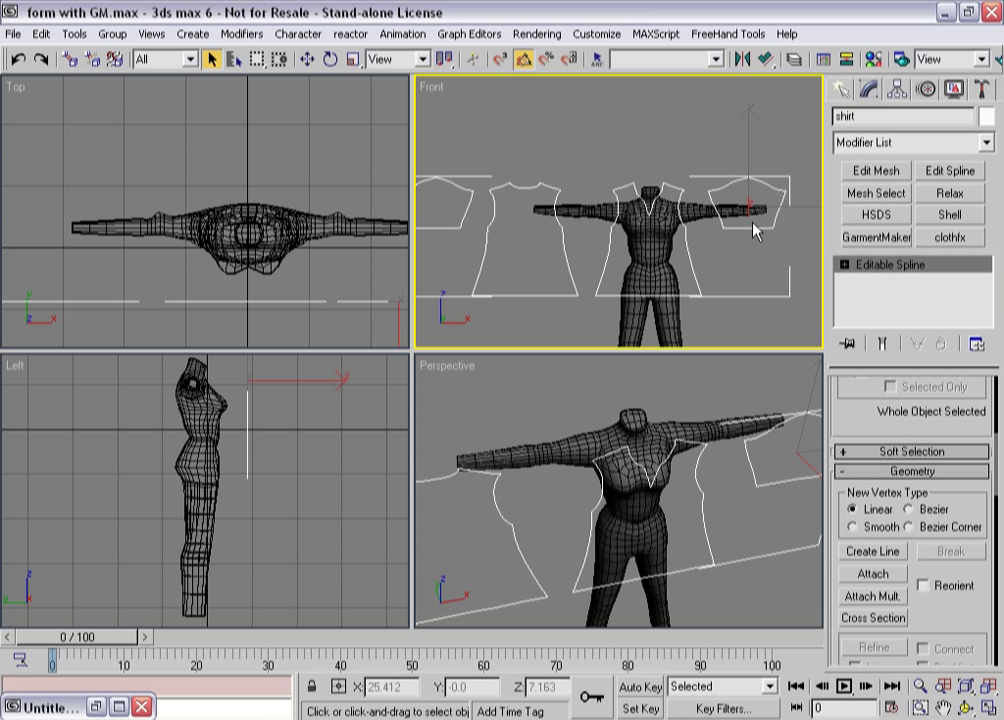
Draw a rectangle about 17.9 wide above the shirt outlines in the Front view and set its length to 2.947.
{"action": "left_click", "coordinate": [841, 91]}
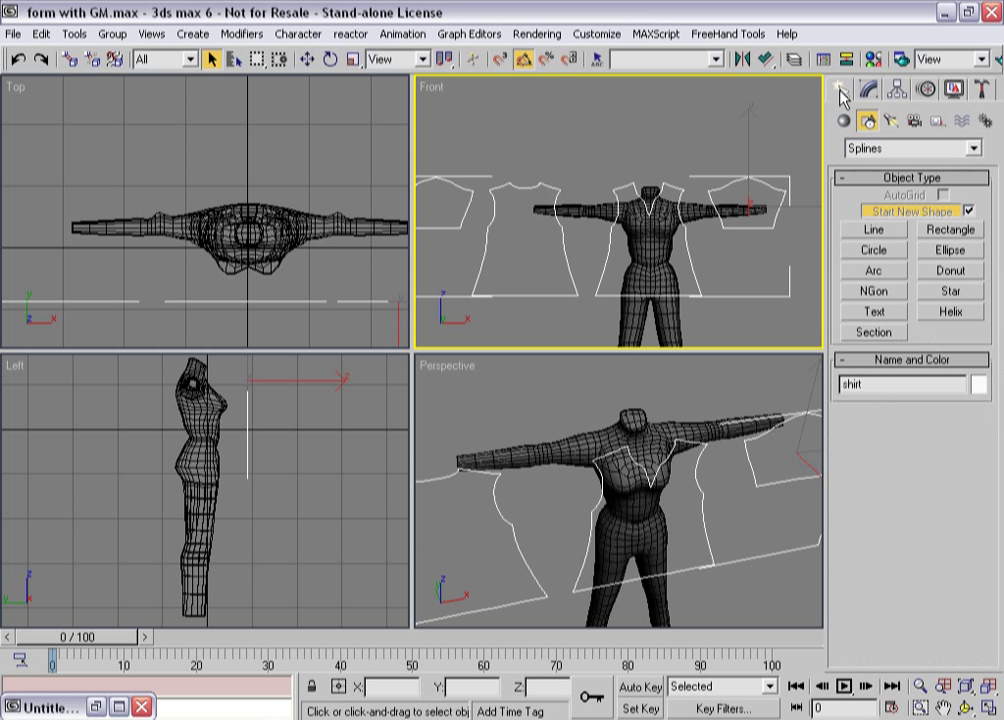
{"action": "left_click", "coordinate": [950, 229]}
{"action": "left_click_drag", "start_coordinate": [550, 158], "coordinate": [621, 167]}
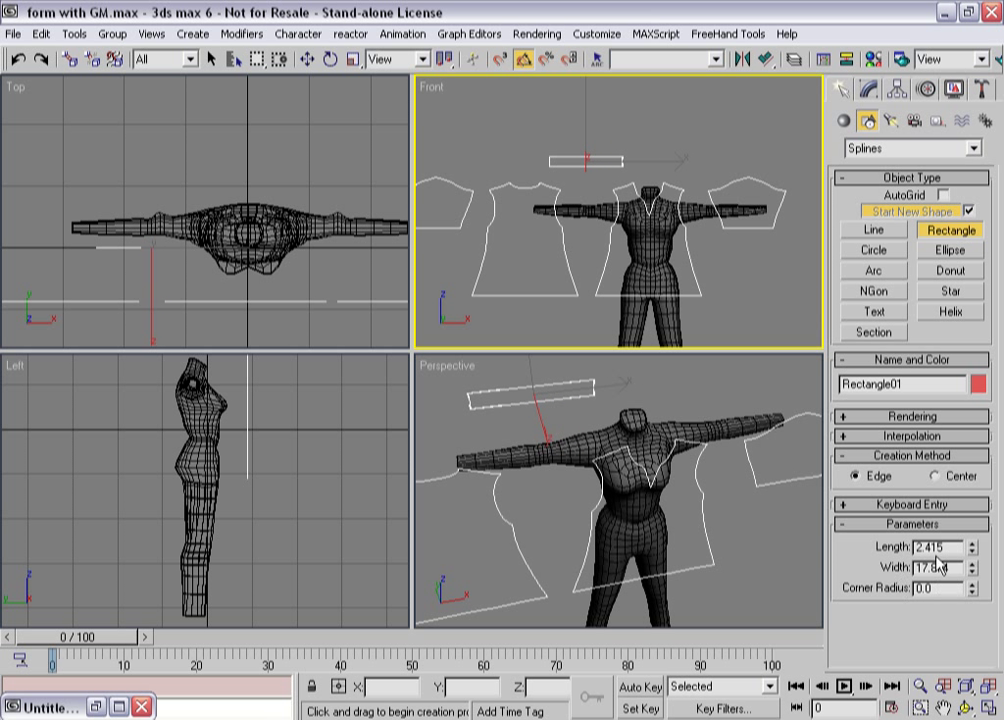
{"action": "left_click_drag", "start_coordinate": [972, 547], "coordinate": [955, 528]}
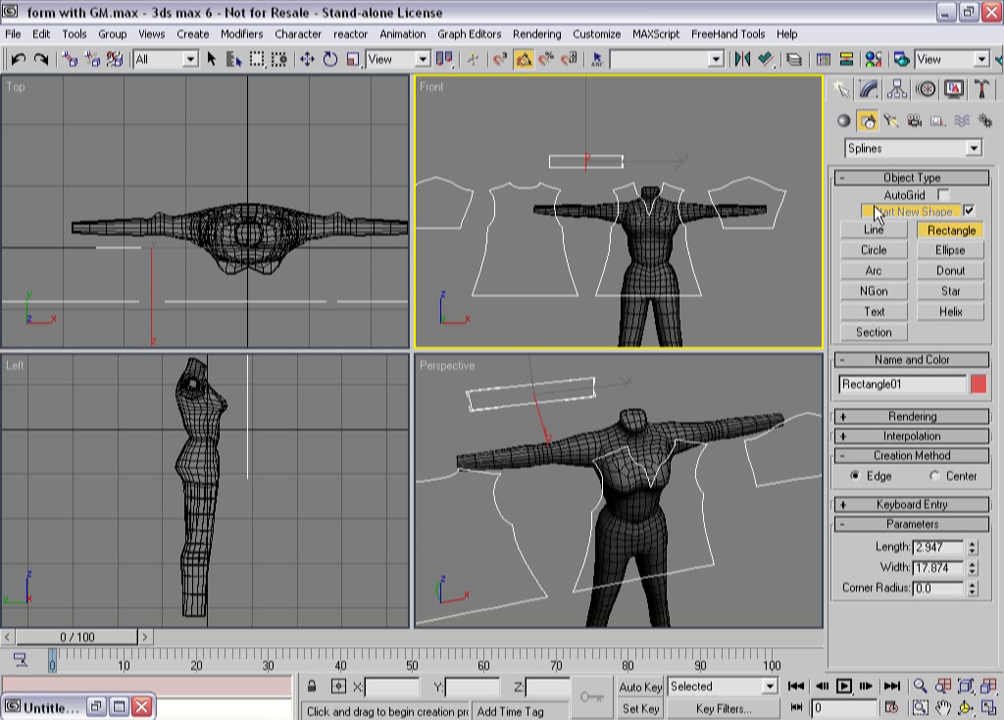
Convert the new rectangle to an Editable Spline.
{"action": "left_click", "coordinate": [868, 89]}
{"action": "right_click", "coordinate": [871, 262]}
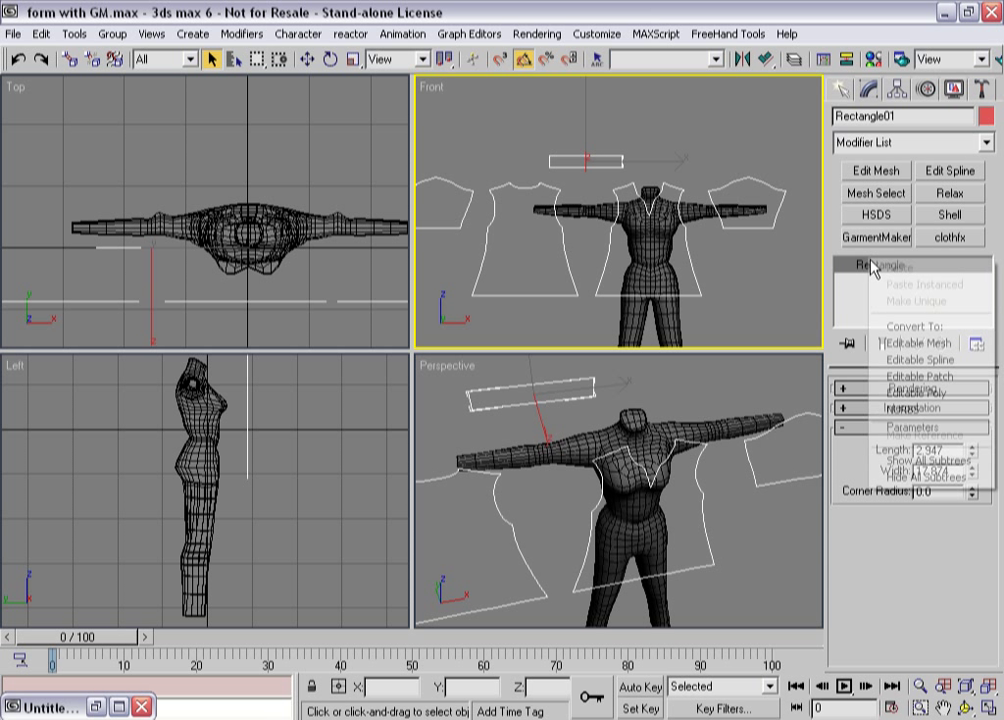
{"action": "left_click", "coordinate": [907, 360]}
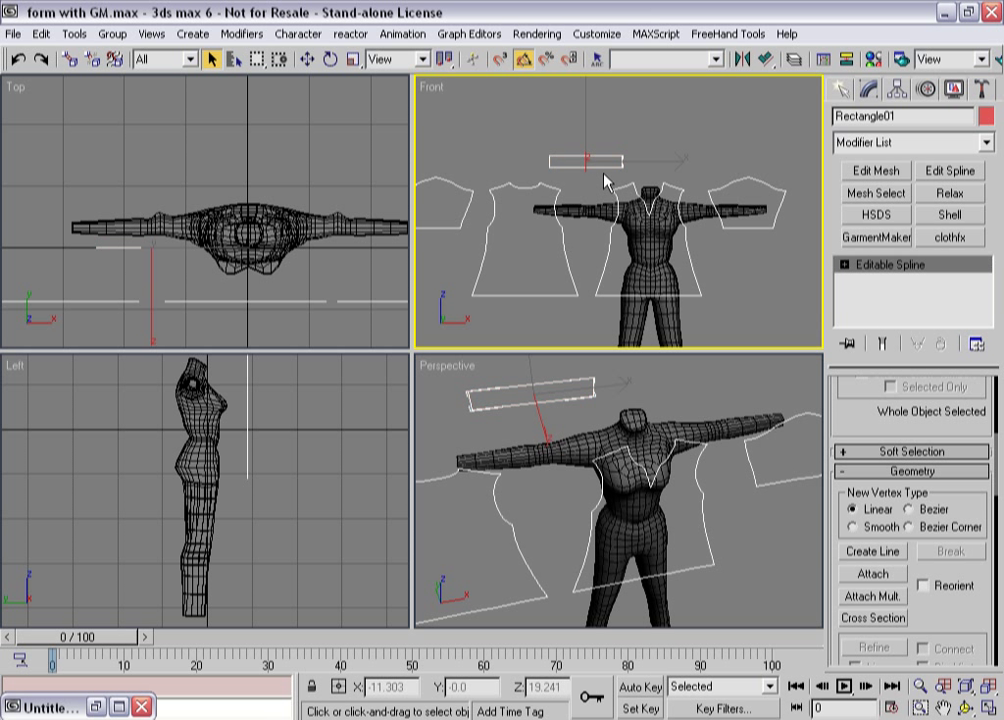
Move the rectangle's two upper corner vertices outward to shape it into a collar with slanted ends.
{"action": "key", "text": "1"}
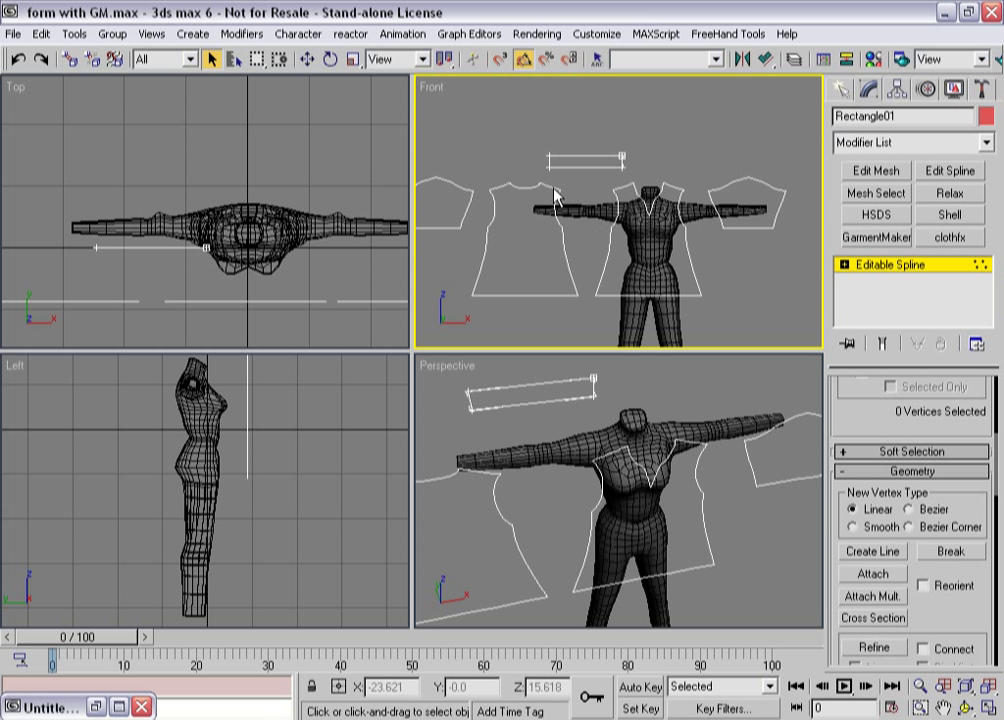
{"action": "left_click", "coordinate": [548, 156]}
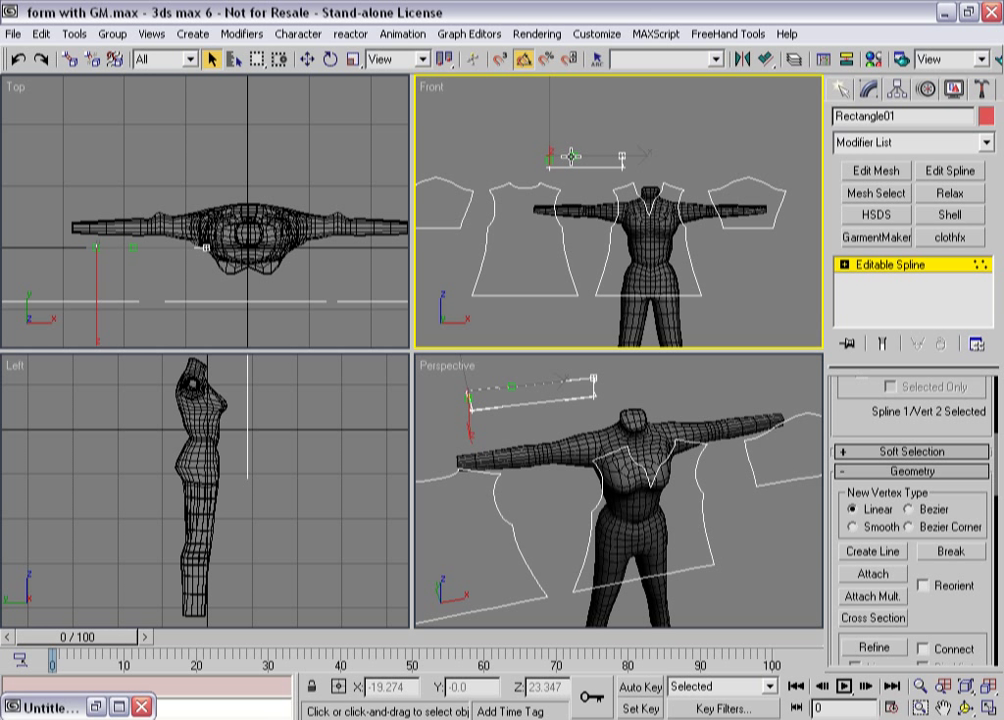
{"action": "key", "text": "w"}
{"action": "mouse_move", "coordinate": [580, 157]}
{"action": "left_mouse_down"}
{"action": "mouse_move", "coordinate": [565, 156]}
{"action": "mouse_move", "coordinate": [587, 156]}
{"action": "left_mouse_up"}
{"action": "right_click", "coordinate": [565, 156]}
{"action": "left_click", "coordinate": [600, 150]}
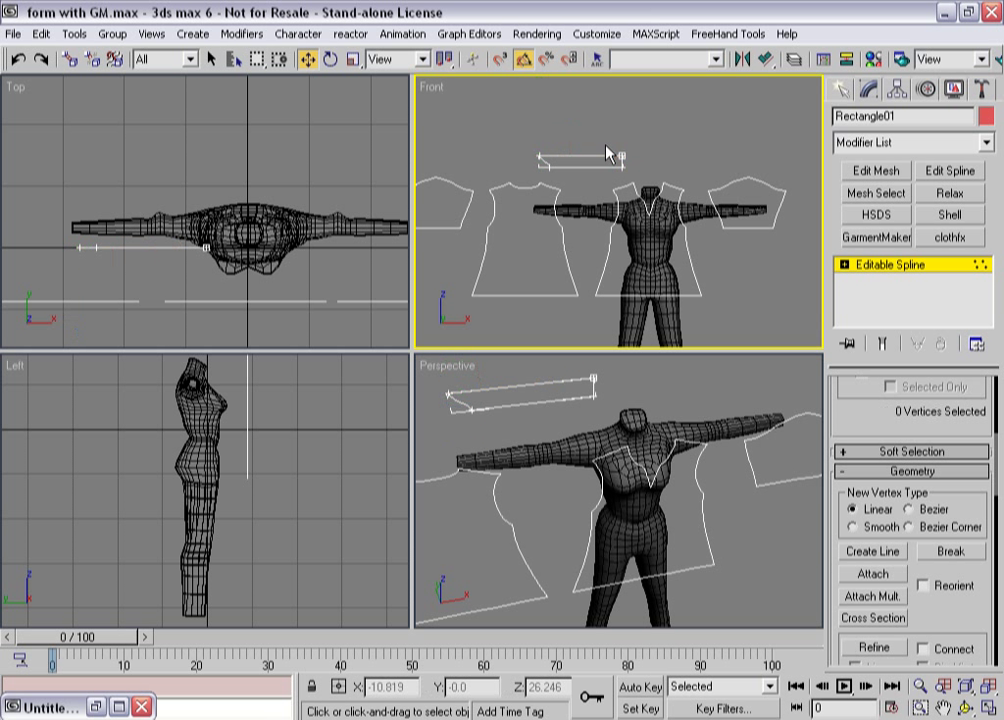
{"action": "left_click", "coordinate": [621, 157]}
{"action": "left_click_drag", "start_coordinate": [667, 154], "coordinate": [680, 154]}
Select all four corner vertices of the collar outline, break them and leave the vertex level.
{"action": "left_click_drag", "start_coordinate": [510, 139], "coordinate": [646, 181]}
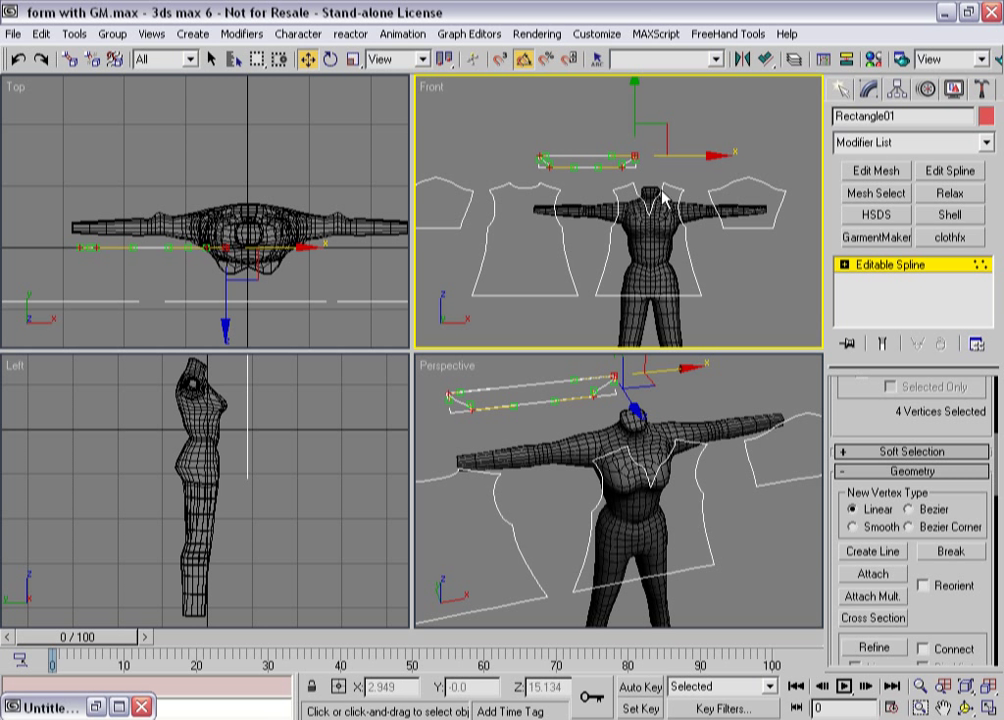
{"action": "right_click", "coordinate": [590, 236]}
{"action": "left_click", "coordinate": [594, 375]}
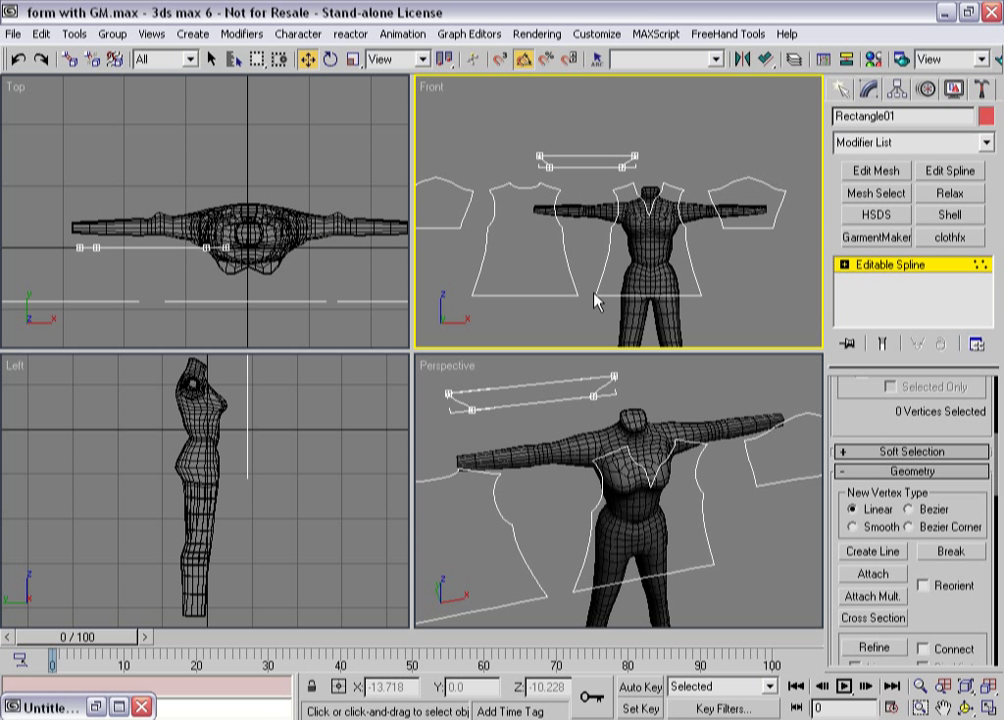
{"action": "left_click", "coordinate": [862, 270]}
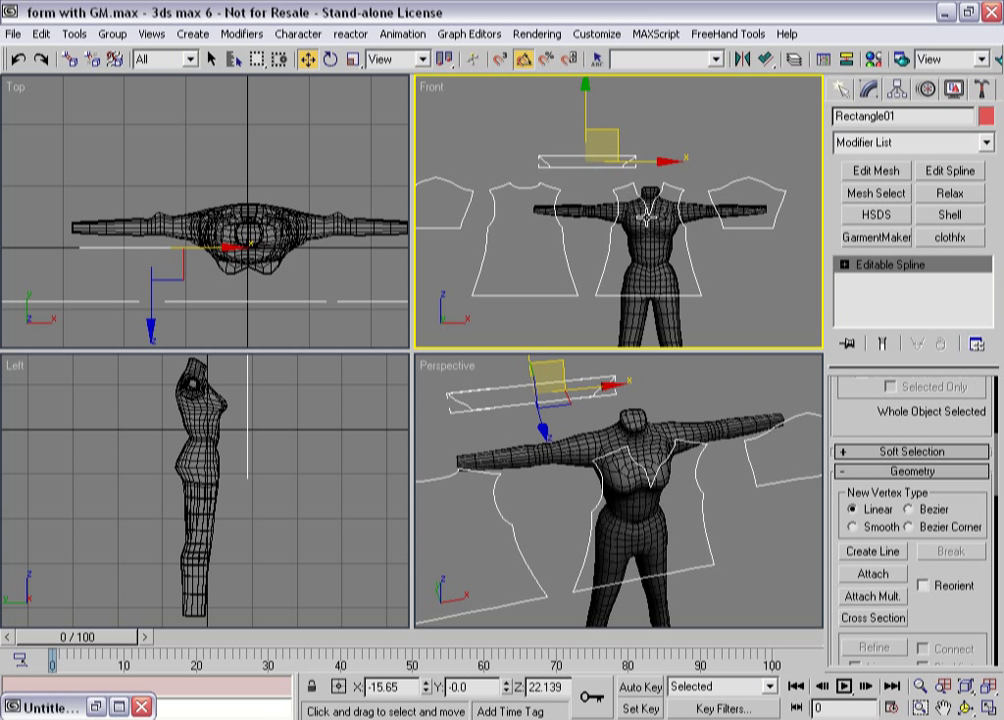
Select the shirt outlines and attach the collar outline to them.
{"action": "left_click", "coordinate": [654, 212]}
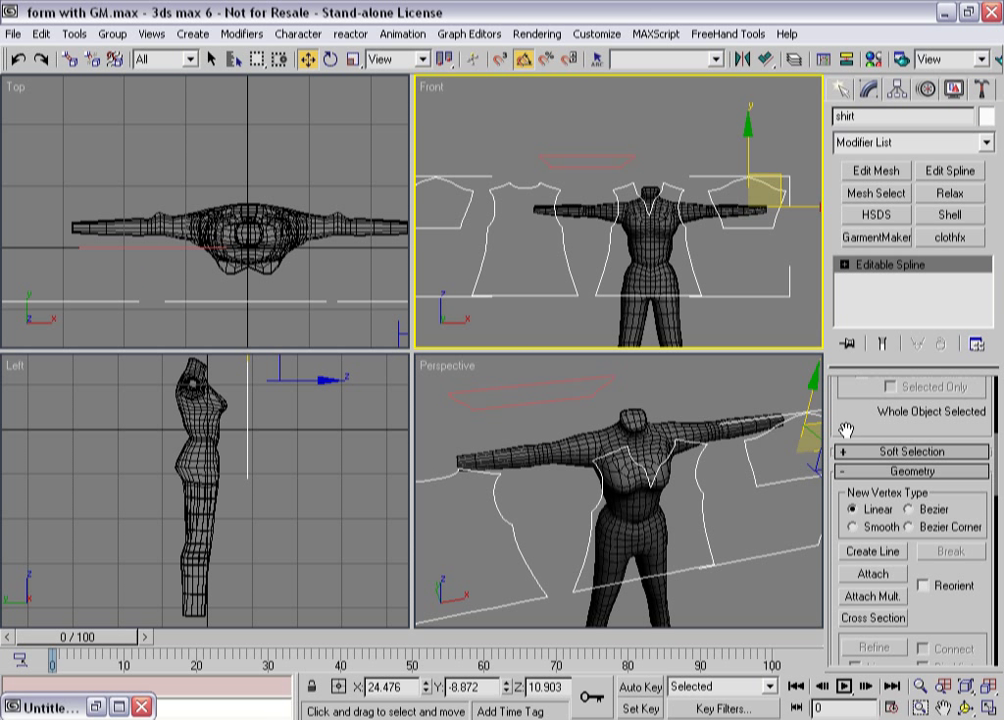
{"action": "left_click", "coordinate": [874, 575]}
{"action": "left_click", "coordinate": [516, 399]}
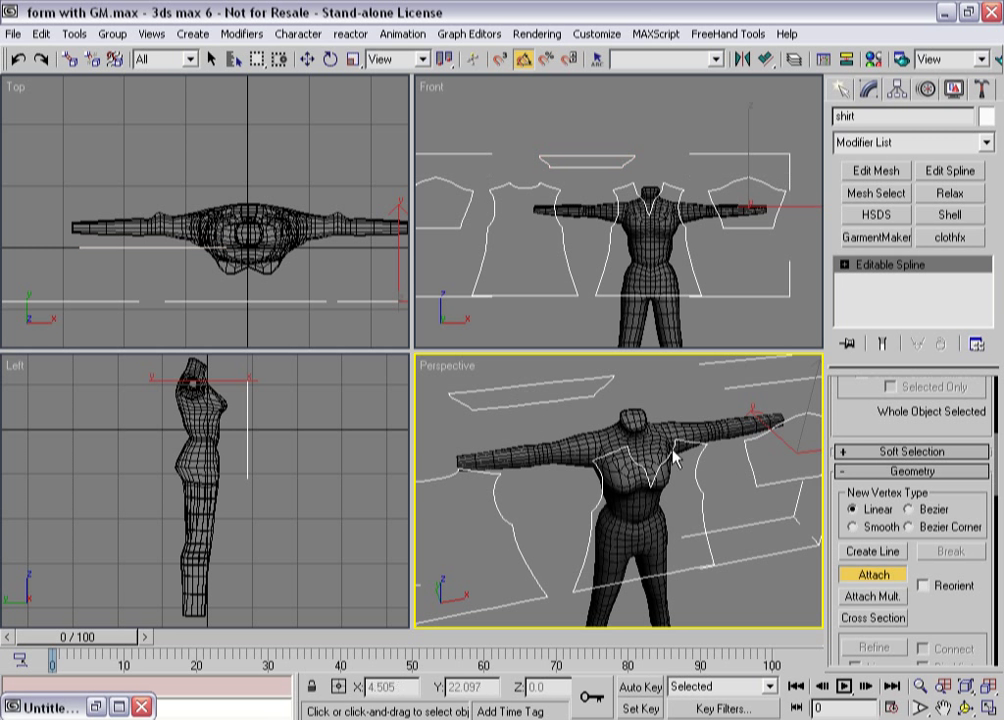
{"action": "left_click", "coordinate": [874, 575]}
Apply the GarmentMaker modifier to the combined shirt and collar outlines.
{"action": "left_click_drag", "start_coordinate": [834, 410], "coordinate": [832, 572]}
{"action": "scroll", "coordinate": [631, 511], "scroll_direction": "down", "scroll_amount": 5}
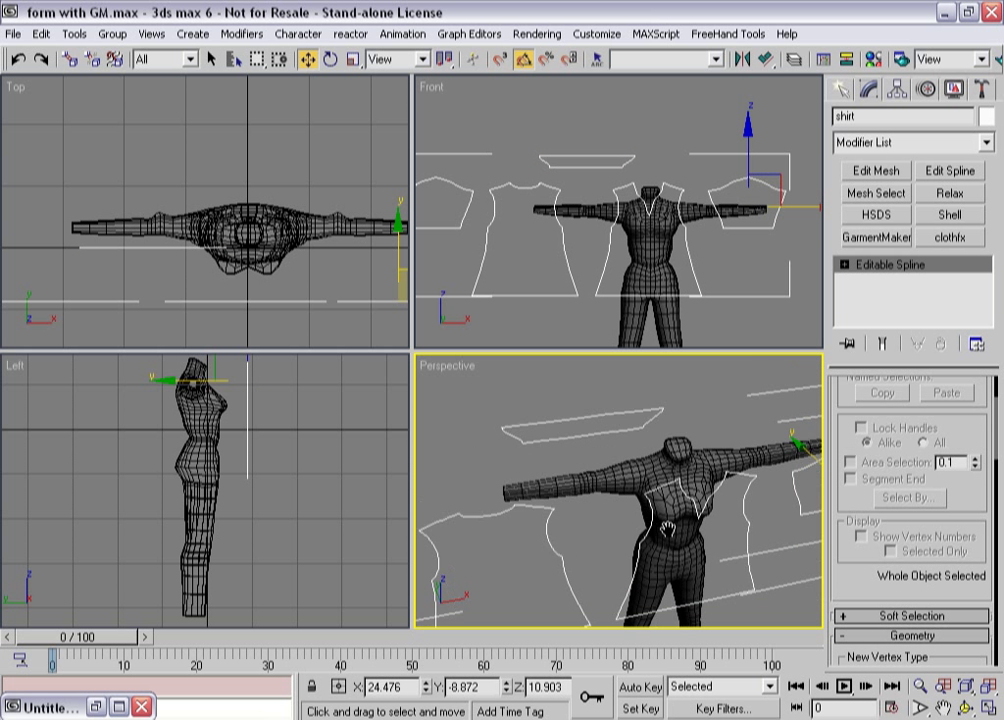
{"action": "middle_click_drag", "start_coordinate": [606, 482], "coordinate": [611, 491]}
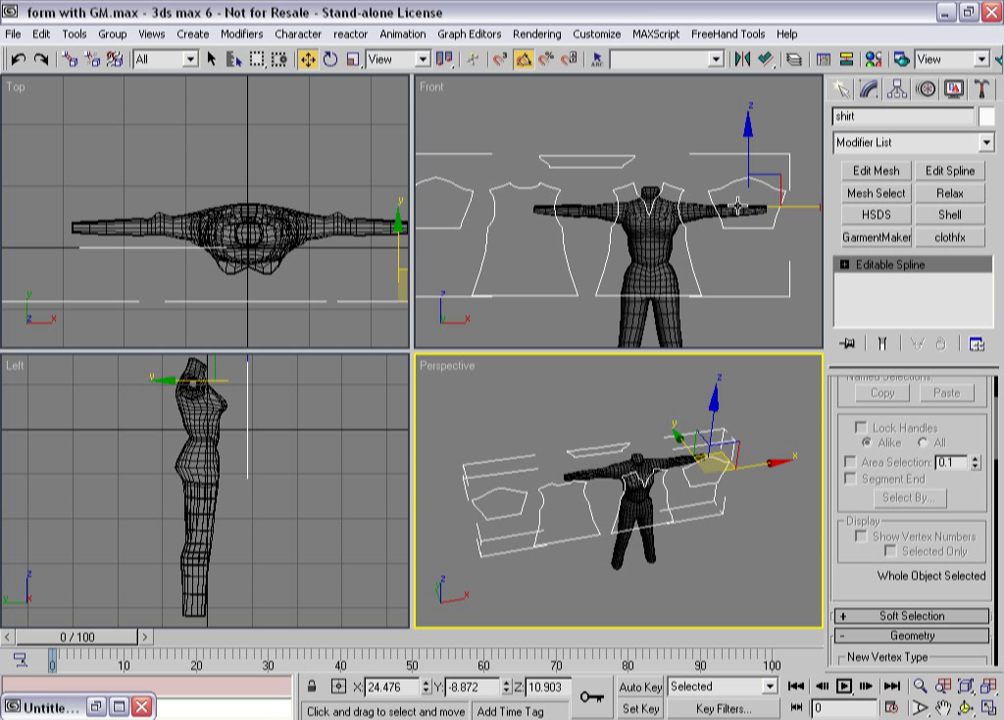
{"action": "left_click", "coordinate": [858, 244]}
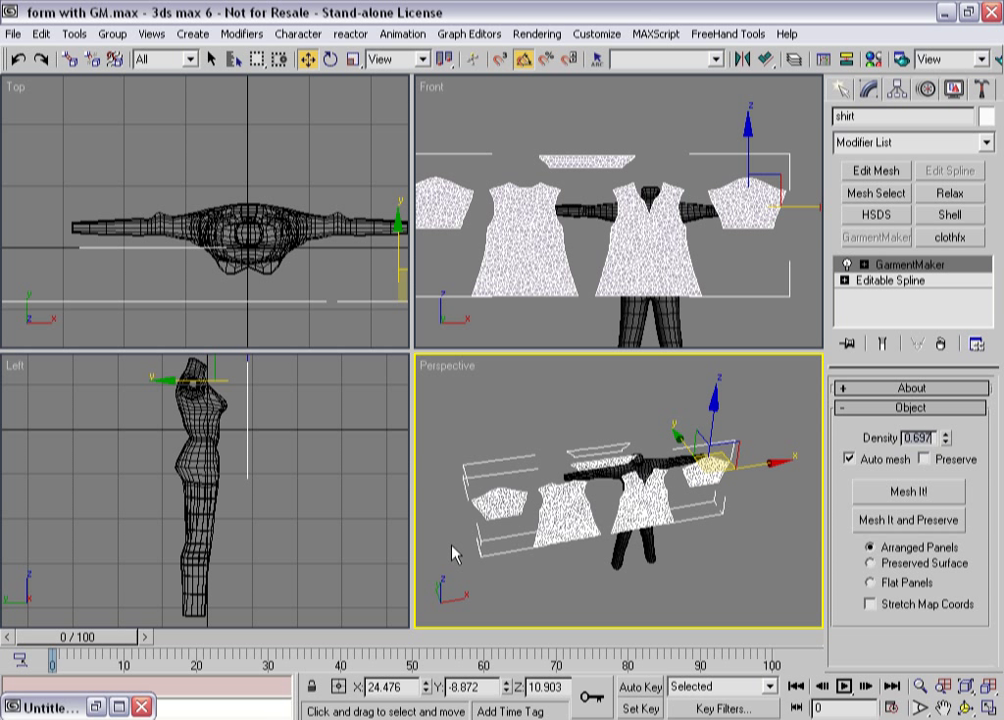
Restore the generated script, shrink and move its window clear of the Front and Perspective views, and evaluate the whole script on the shirt.
{"action": "double_click", "coordinate": [78, 708]}
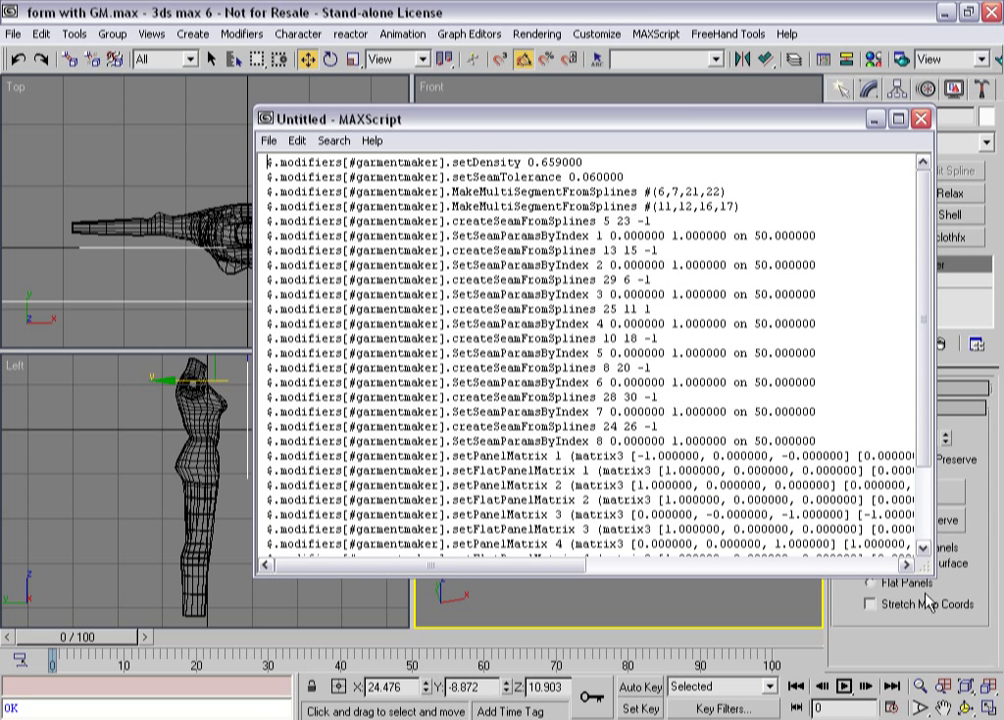
{"action": "left_click_drag", "start_coordinate": [915, 566], "coordinate": [657, 530]}
{"action": "left_click_drag", "start_coordinate": [491, 126], "coordinate": [262, 101]}
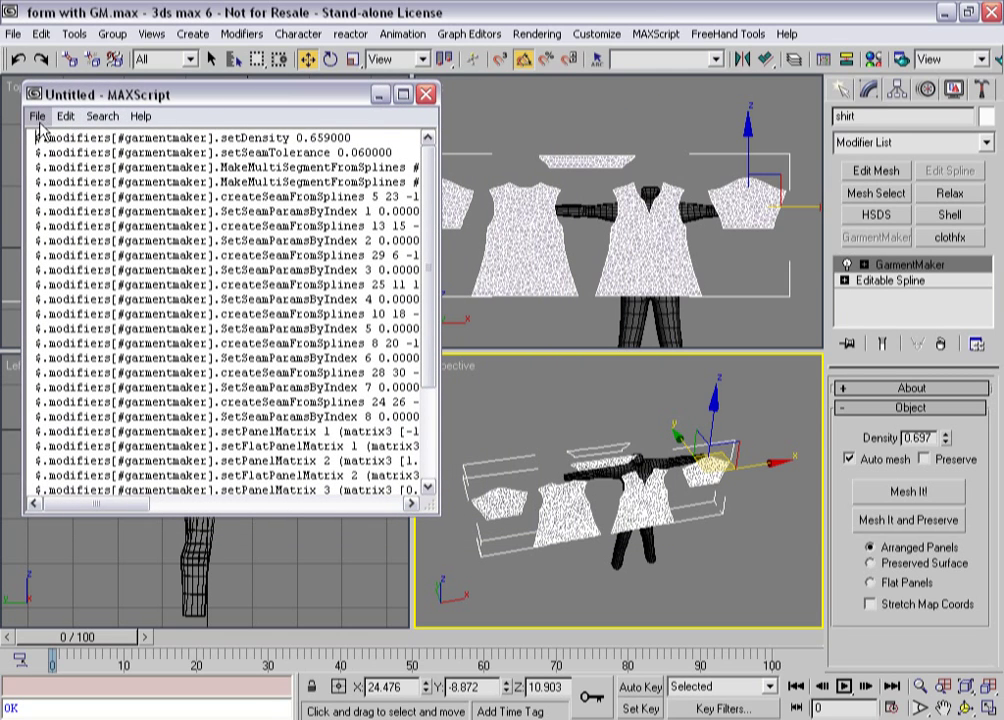
{"action": "left_click", "coordinate": [37, 116]}
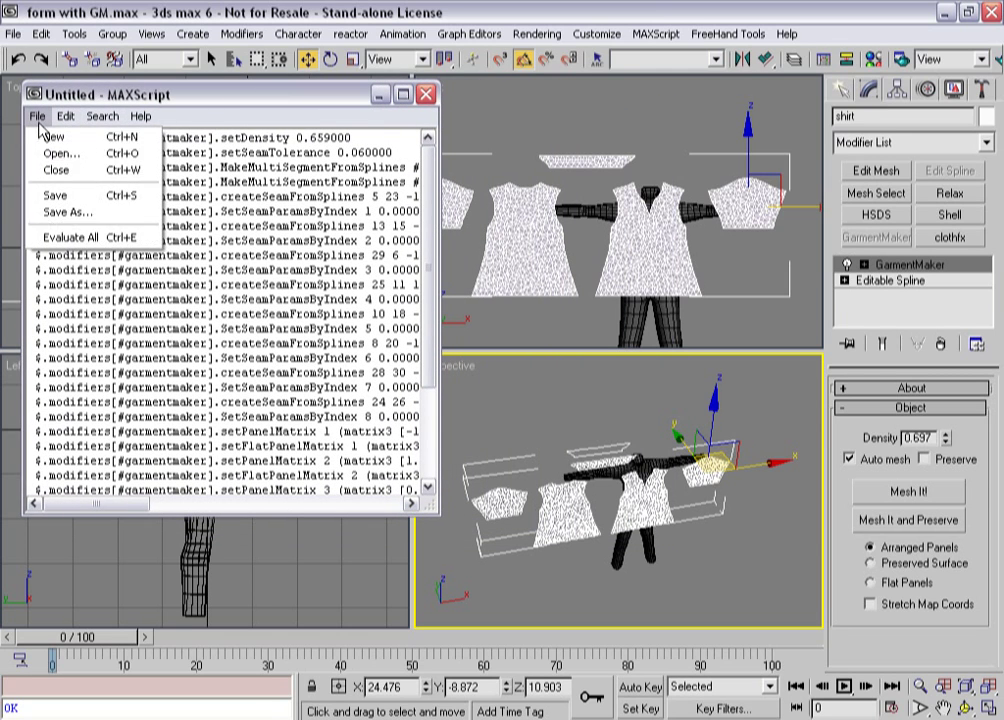
{"action": "left_click", "coordinate": [72, 240]}
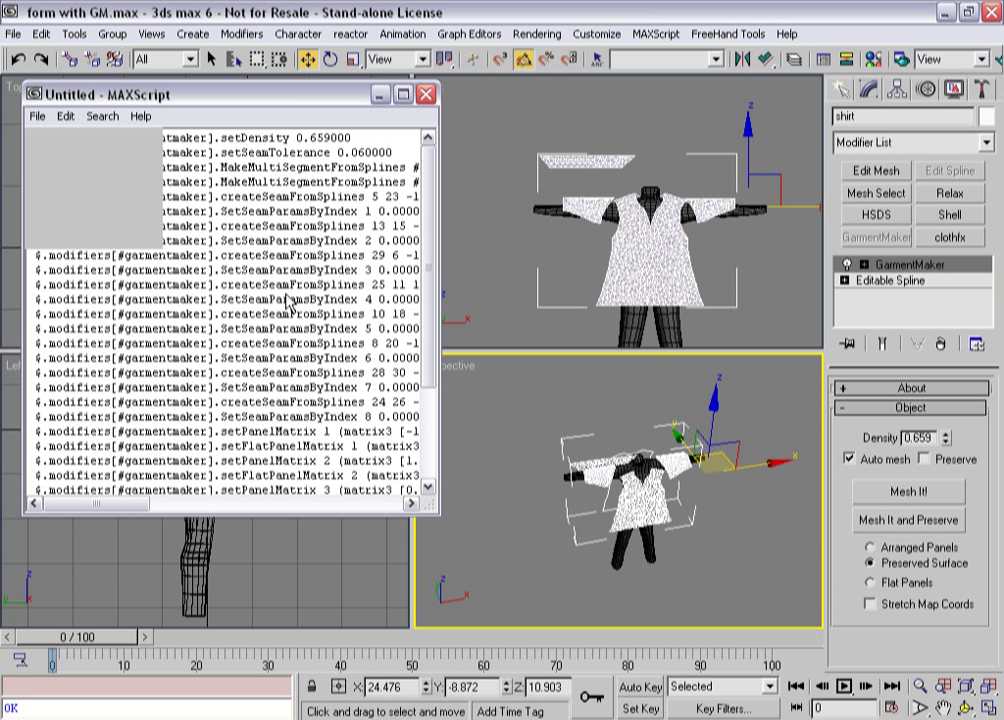
Inspect the rebuilt shirt panels and seams in Perspective, minimize the script window and set GarmentMaker to Arranged Panels.
{"action": "scroll", "coordinate": [458, 362], "scroll_direction": "up", "scroll_amount": 5}
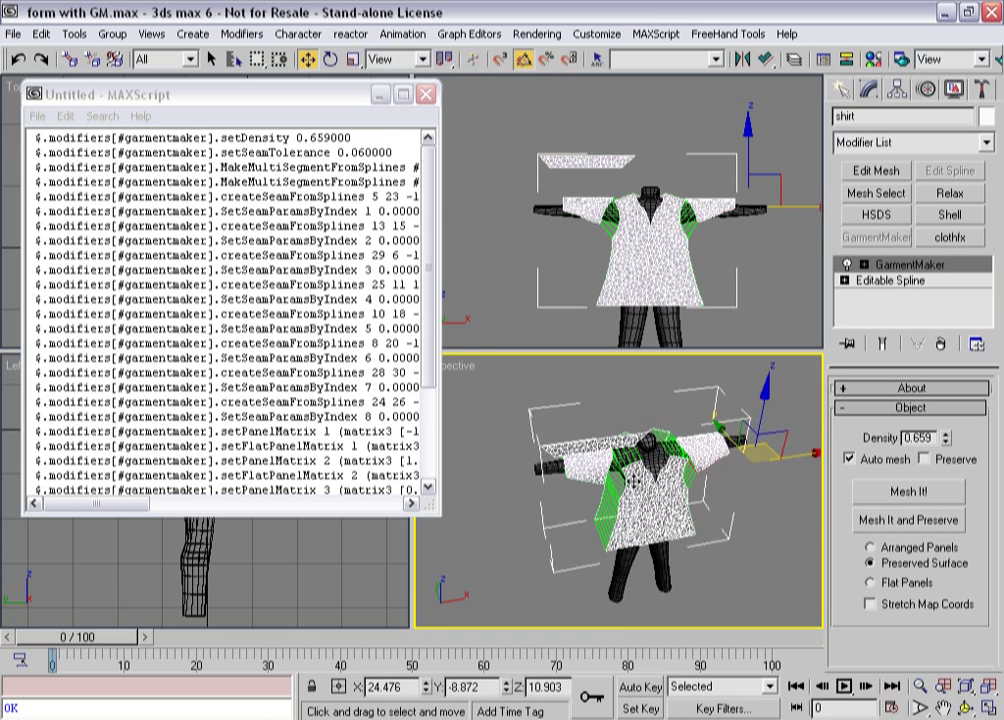
{"action": "middle_click_drag", "start_coordinate": [649, 488], "coordinate": [661, 465], "text": "alt"}
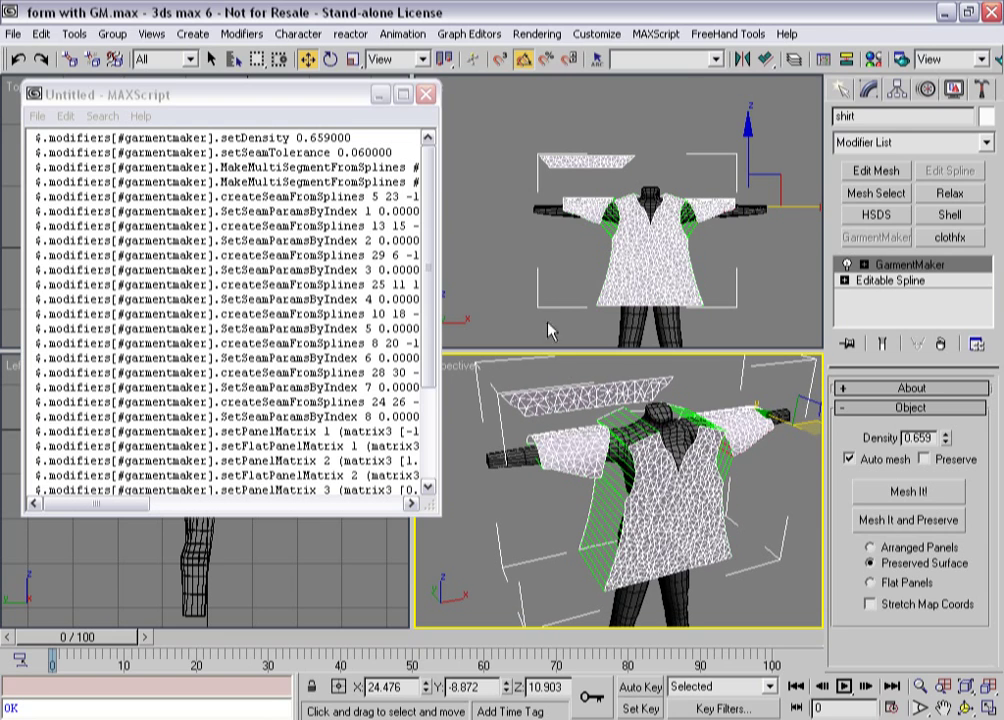
{"action": "left_click", "coordinate": [379, 94]}
{"action": "middle_click_drag", "start_coordinate": [578, 439], "coordinate": [524, 340], "text": "alt"}
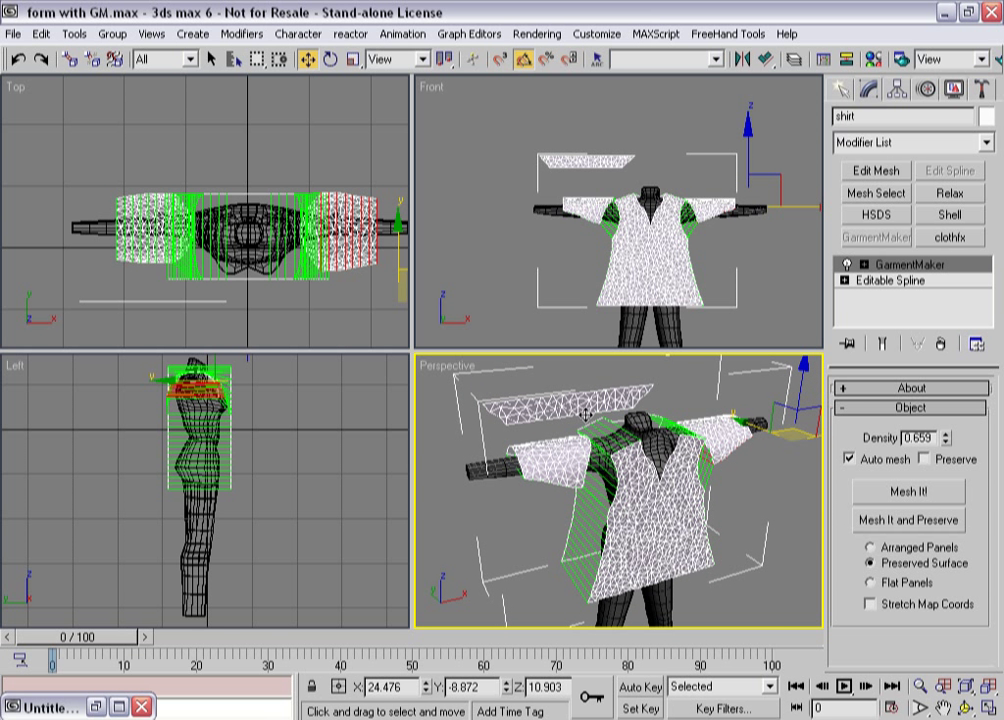
{"action": "left_click", "coordinate": [870, 547]}
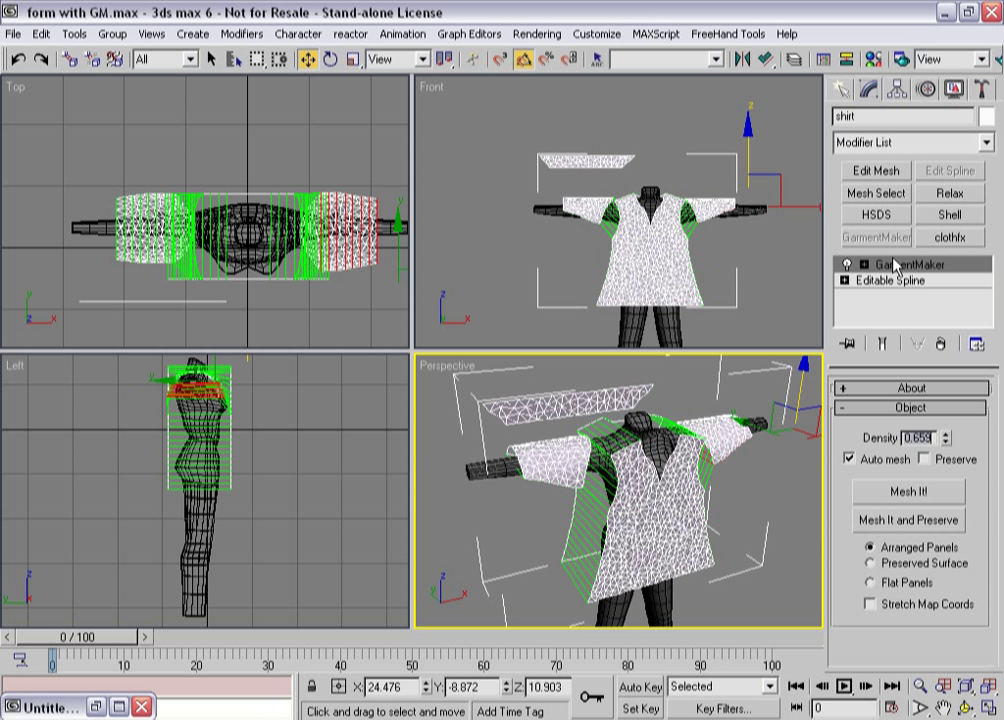
At the Panels level, select the collar panel and move it just above and behind the neck, to about X 0.1, Y 5.2, Z 17.6.
{"action": "left_click", "coordinate": [864, 265]}
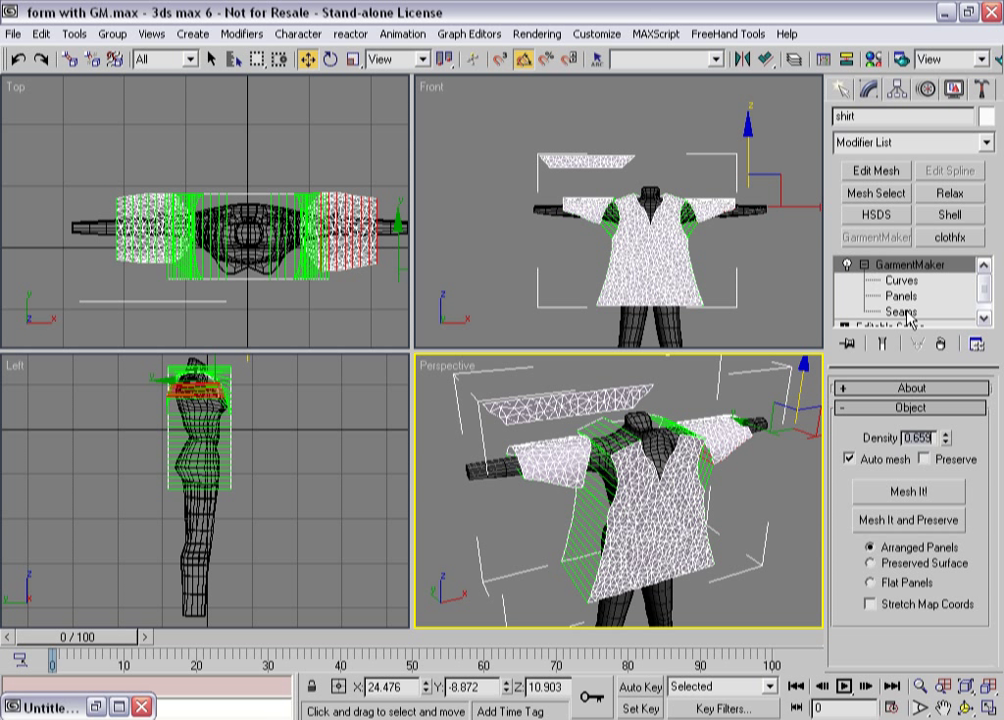
{"action": "left_click", "coordinate": [900, 311]}
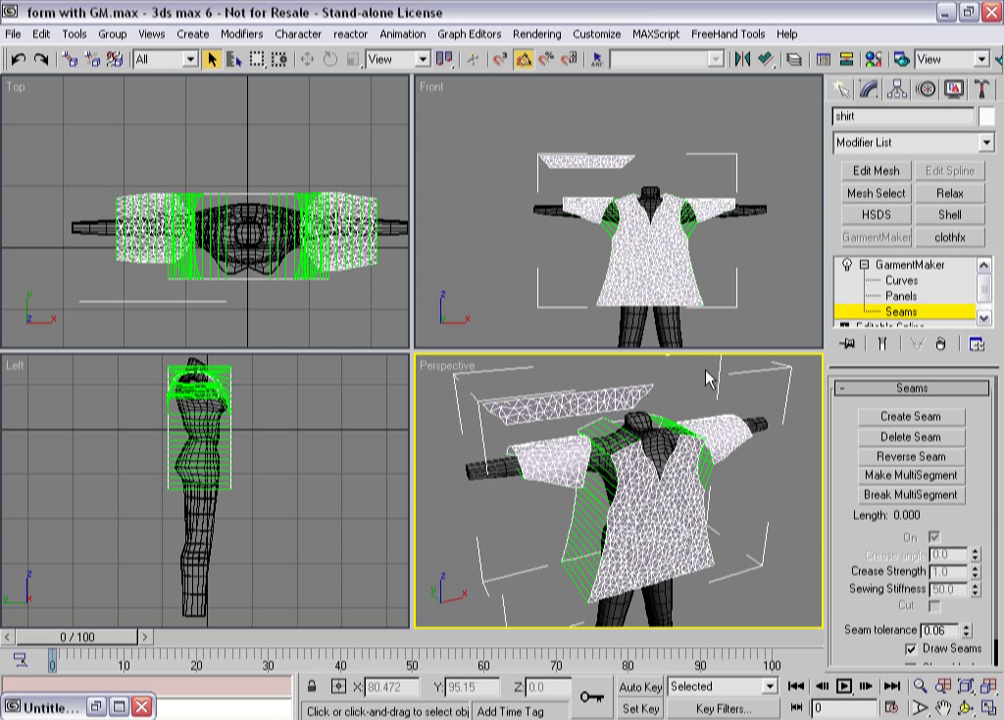
{"action": "left_click", "coordinate": [900, 296]}
{"action": "left_click", "coordinate": [563, 401]}
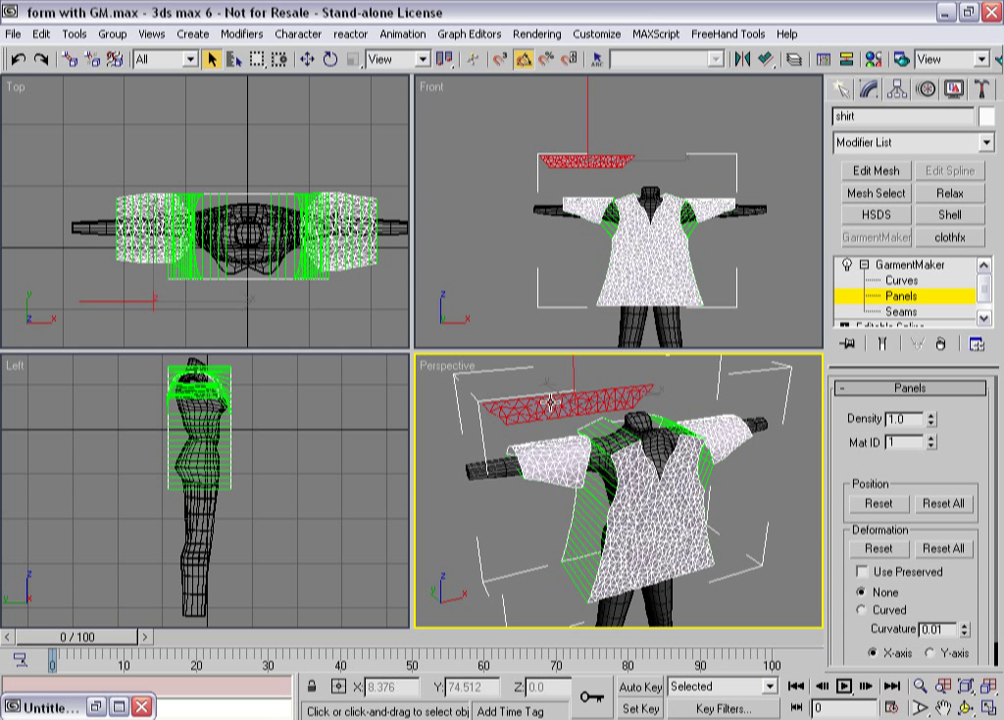
{"action": "key", "text": "w"}
{"action": "left_click_drag", "start_coordinate": [179, 280], "coordinate": [268, 190]}
{"action": "left_click", "coordinate": [648, 112]}
{"action": "left_click_drag", "start_coordinate": [645, 118], "coordinate": [645, 137]}
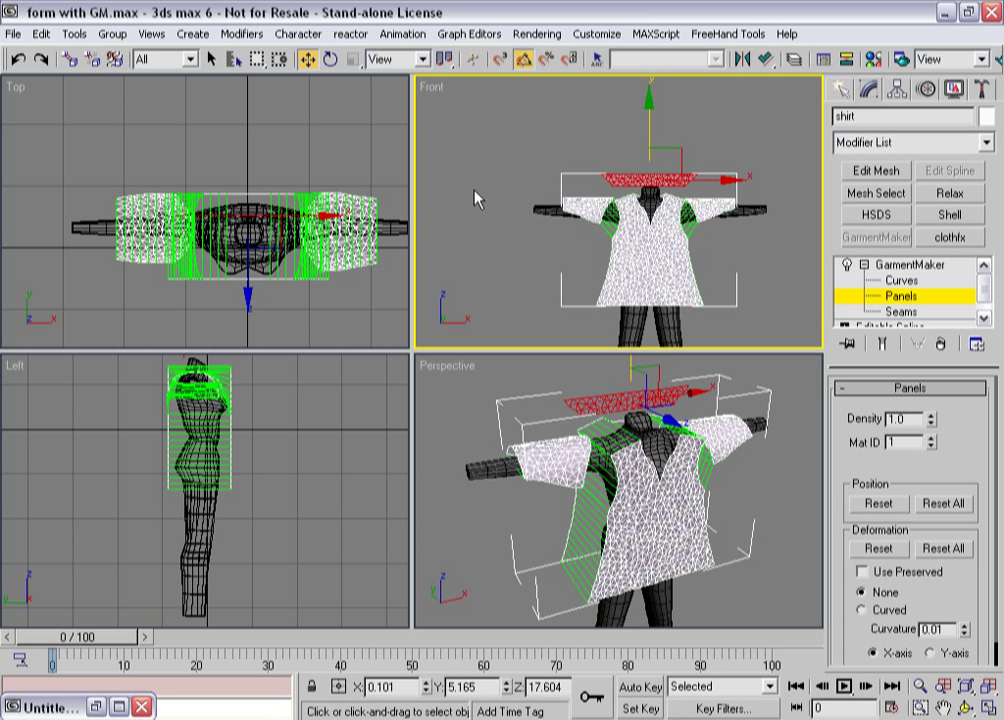
Rotate the collar panel about its vertical axis and set its deformation to Curved with a curvature of -1.69.
{"action": "key", "text": "e"}
{"action": "left_click_drag", "start_coordinate": [208, 155], "coordinate": [413, 386]}
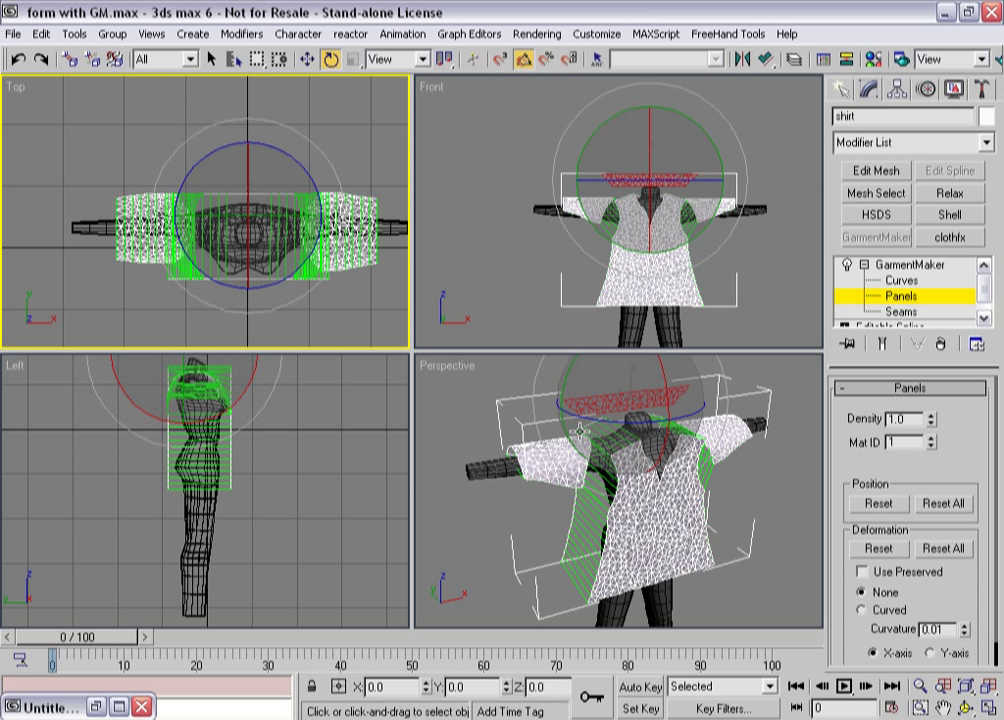
{"action": "left_click_drag", "start_coordinate": [583, 428], "coordinate": [758, 426]}
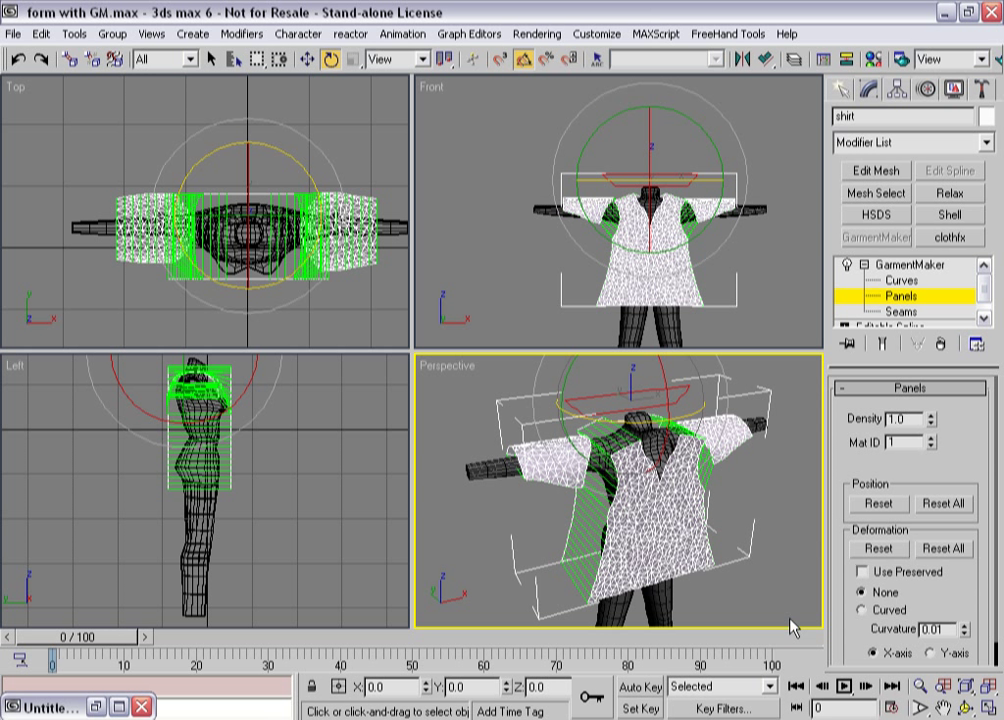
{"action": "left_click", "coordinate": [862, 610]}
{"action": "left_click_drag", "start_coordinate": [964, 632], "coordinate": [948, 656]}
Tilt the curved collar slightly forward in the Left view and move it to about X 0.1, Y 4.9, Z 16.5.
{"action": "scroll", "coordinate": [233, 490], "scroll_direction": "up", "scroll_amount": 8}
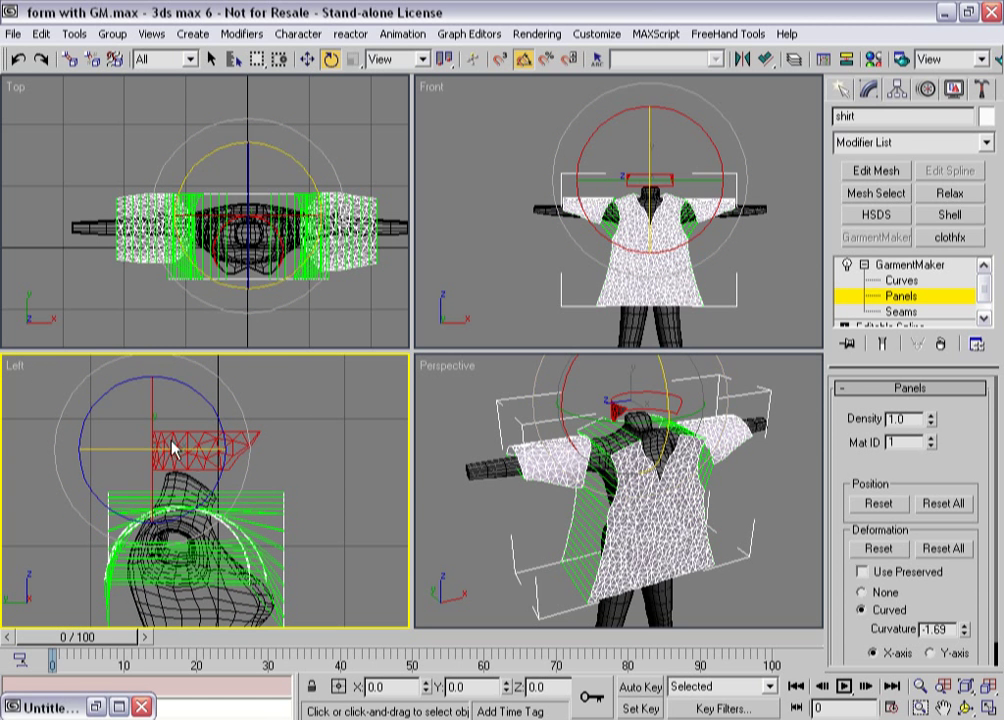
{"action": "right_click", "coordinate": [196, 378]}
{"action": "left_click", "coordinate": [212, 420]}
{"action": "left_click_drag", "start_coordinate": [202, 399], "coordinate": [209, 400]}
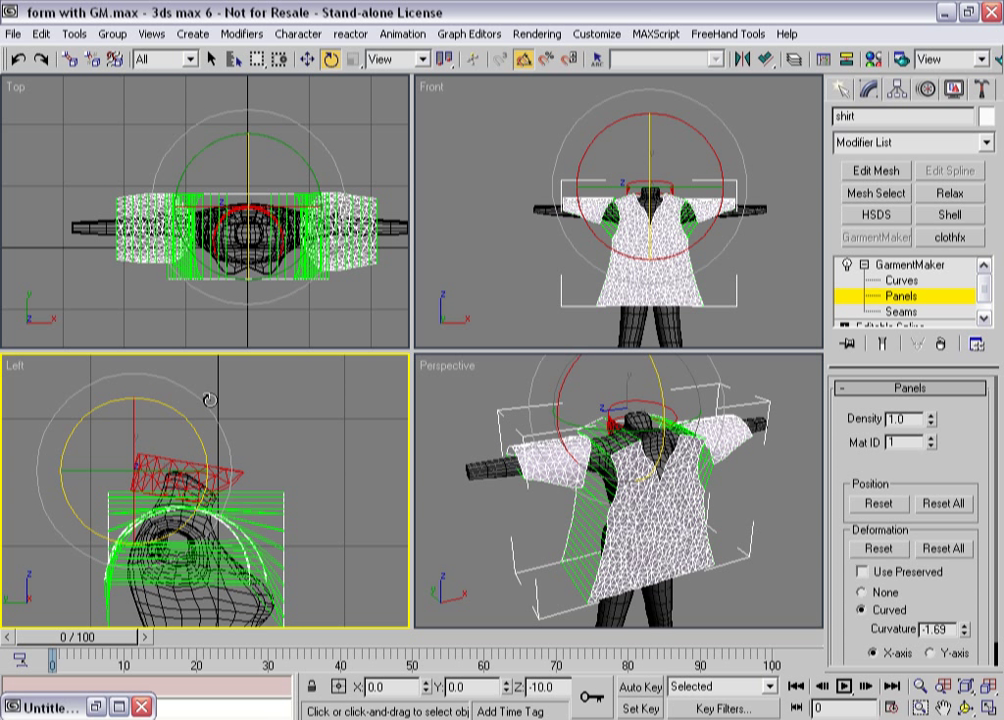
{"action": "left_click_drag", "start_coordinate": [209, 399], "coordinate": [209, 399]}
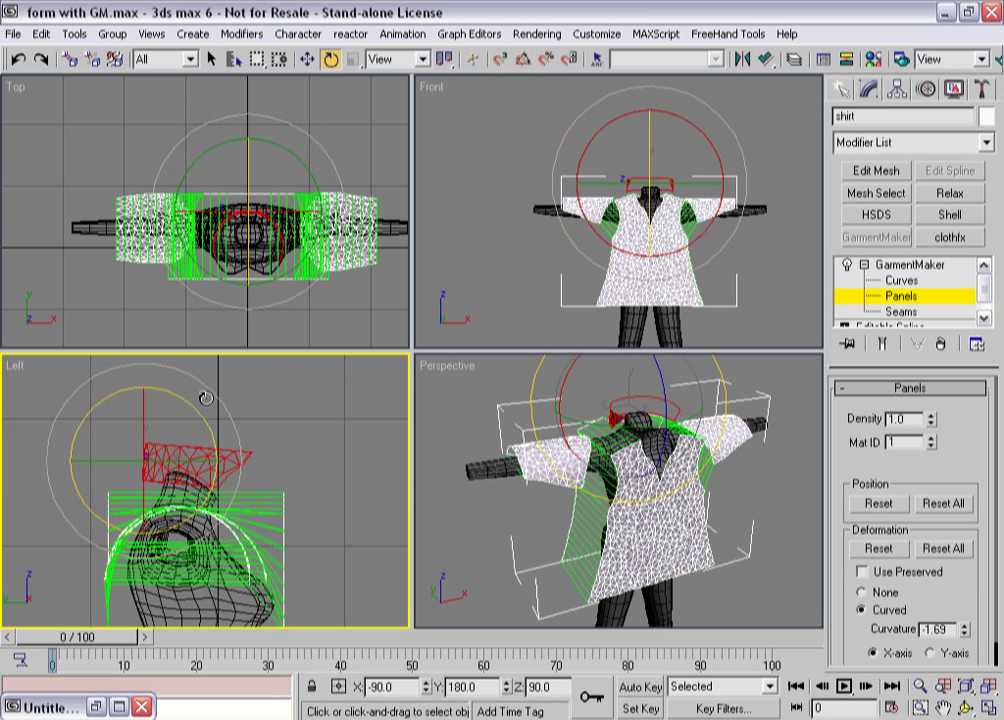
{"action": "left_click_drag", "start_coordinate": [190, 403], "coordinate": [196, 405]}
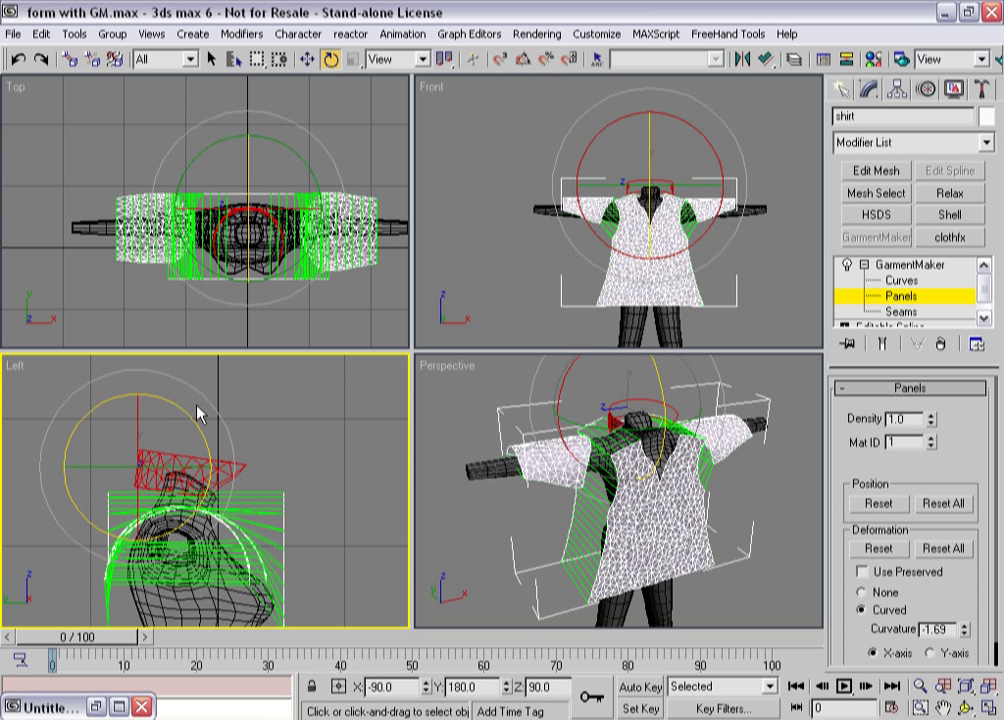
{"action": "key", "text": "w"}
{"action": "left_click_drag", "start_coordinate": [160, 452], "coordinate": [178, 438]}
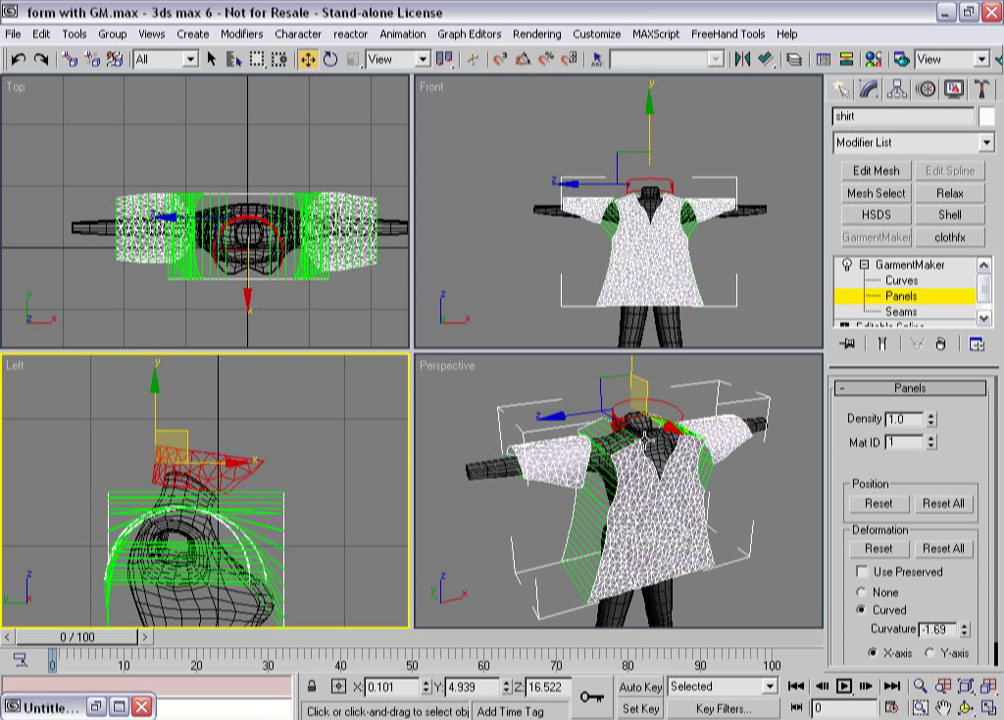
At the Seams level, select both front neckline curves plus the back neckline curve and join them into one multisegment.
{"action": "left_click", "coordinate": [655, 447]}
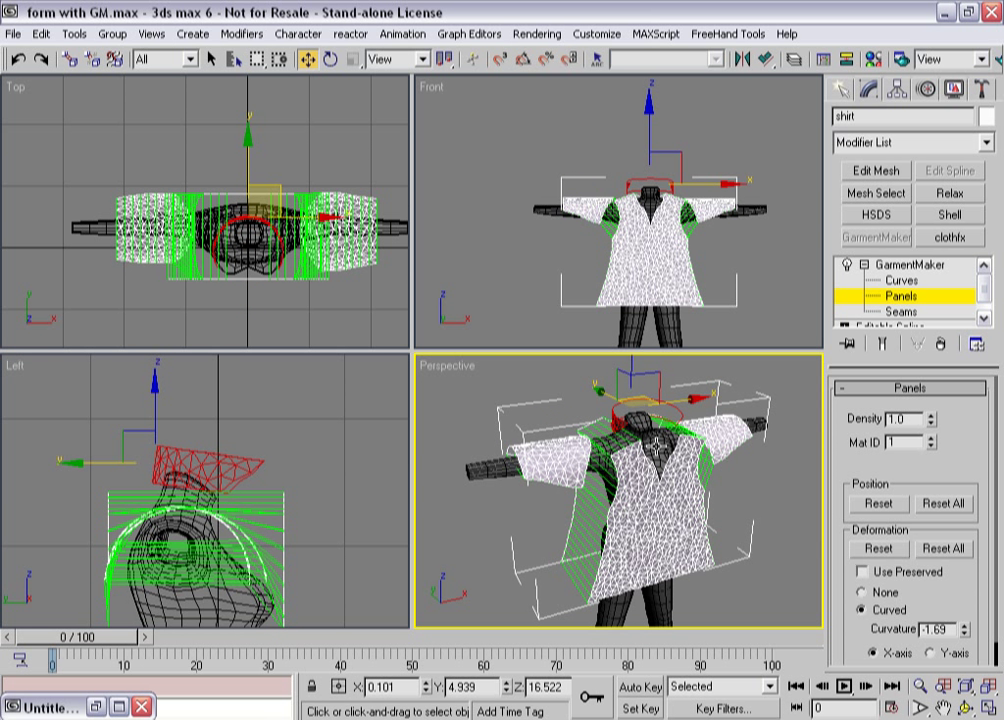
{"action": "key", "text": "alt+w"}
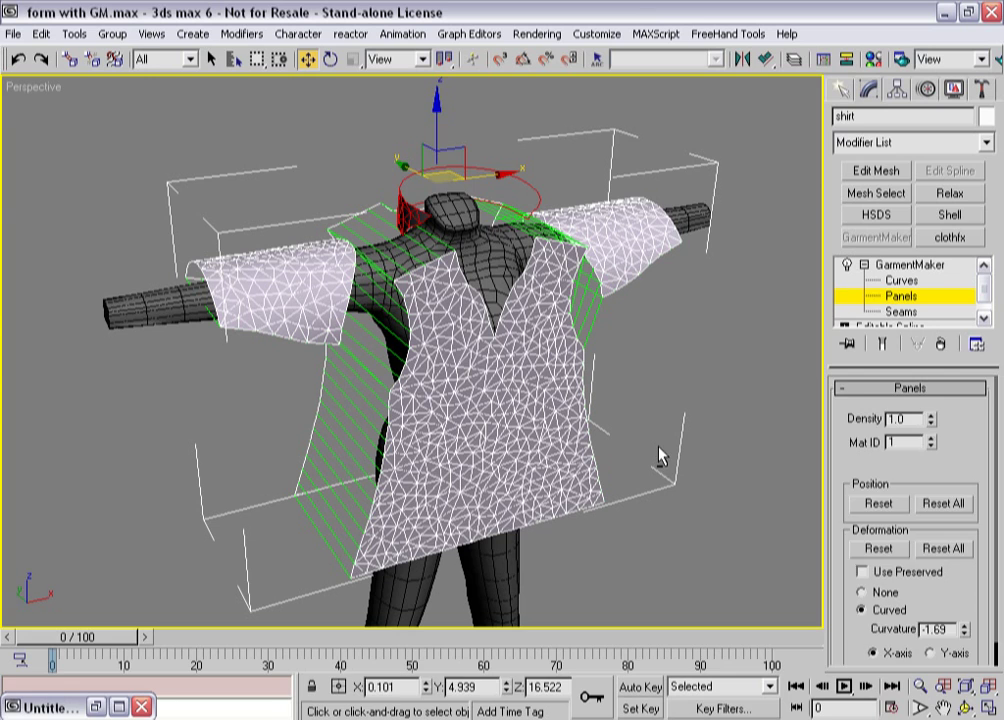
{"action": "key", "text": "3"}
{"action": "middle_click_drag", "start_coordinate": [552, 328], "coordinate": [503, 330], "text": "alt"}
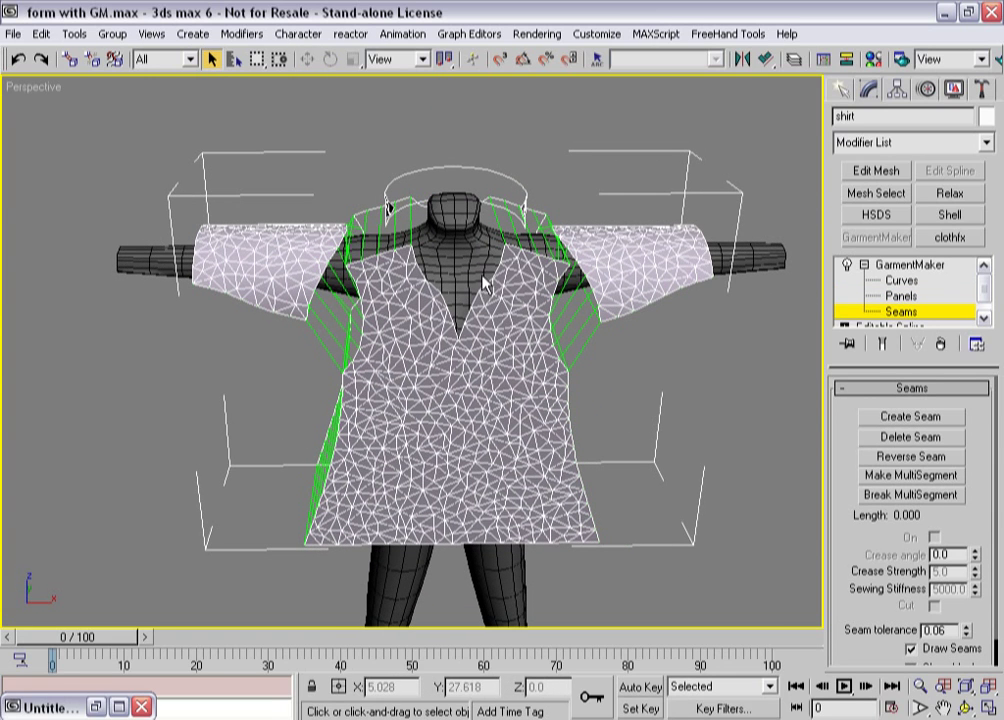
{"action": "left_click", "coordinate": [493, 280]}
{"action": "left_click", "coordinate": [422, 272], "text": "ctrl"}
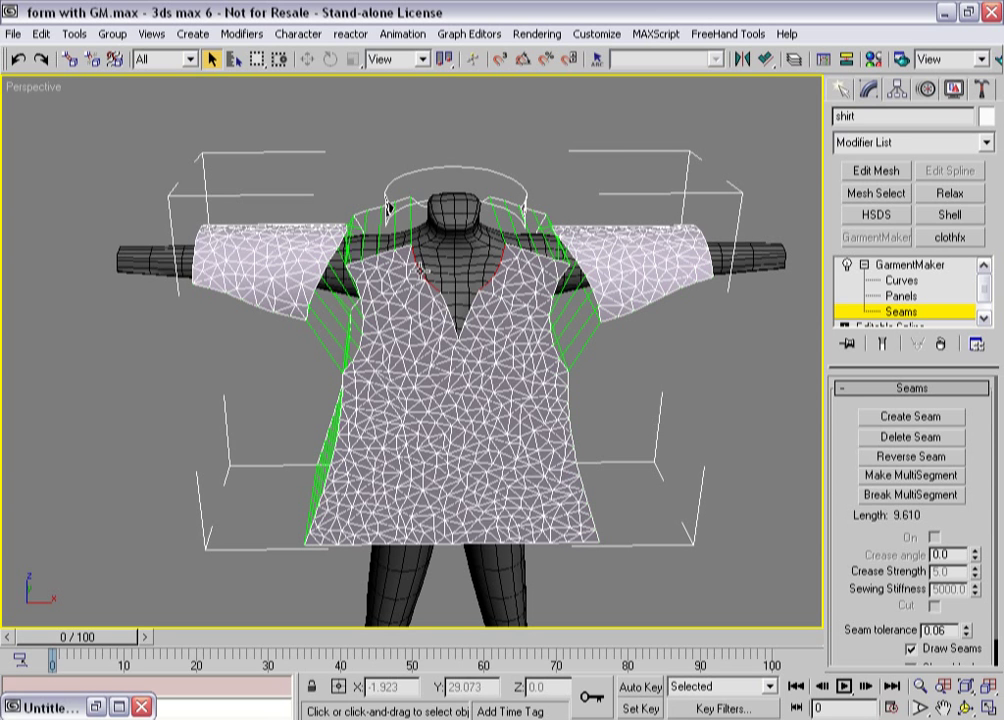
{"action": "middle_click_drag", "start_coordinate": [340, 212], "coordinate": [409, 222], "text": "alt"}
{"action": "left_click", "coordinate": [397, 206], "text": "ctrl"}
{"action": "left_click", "coordinate": [373, 222], "text": "ctrl"}
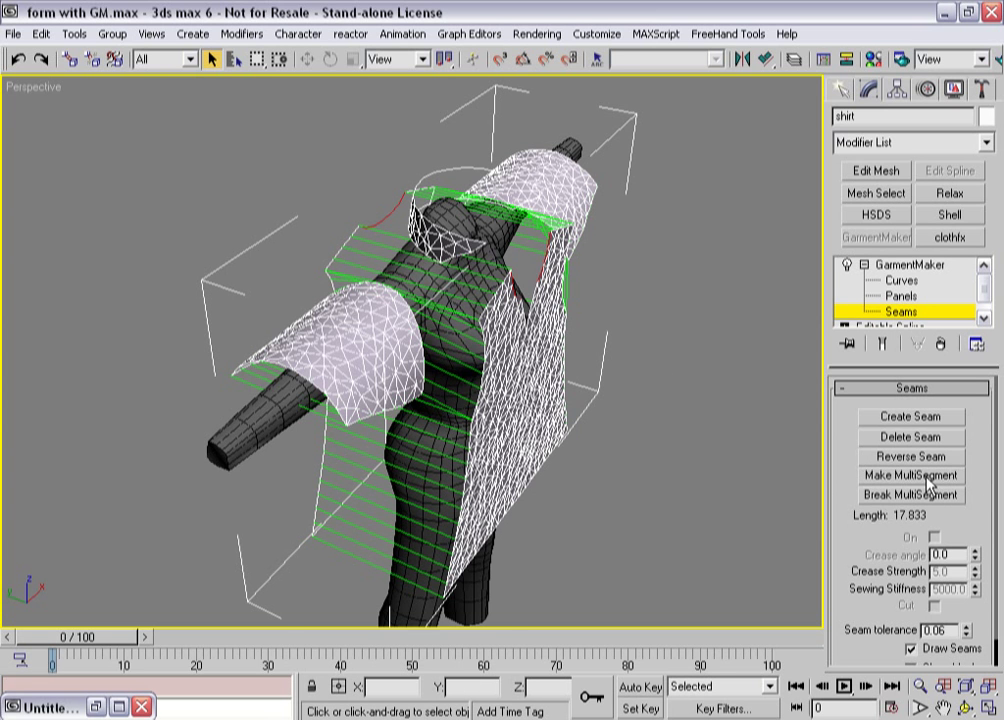
Create a seam between the collar's lower edge and the neckline multisegment, and reverse its direction to untwist it.
{"action": "middle_click_drag", "start_coordinate": [502, 296], "coordinate": [462, 277], "text": "alt"}
{"action": "left_click", "coordinate": [492, 206]}
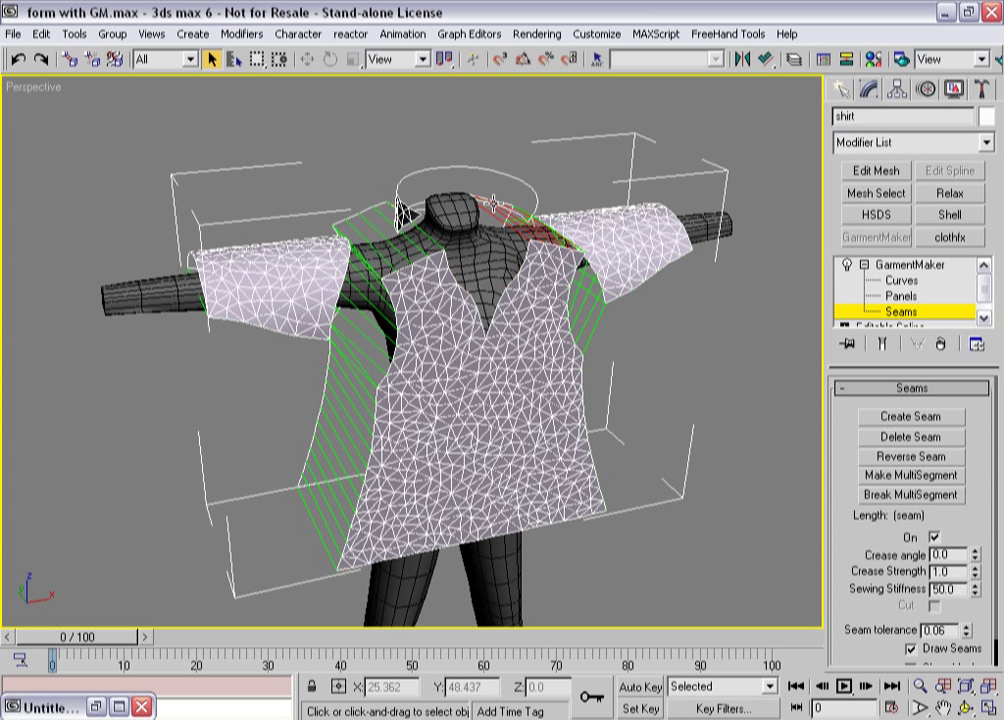
{"action": "left_click", "coordinate": [428, 216]}
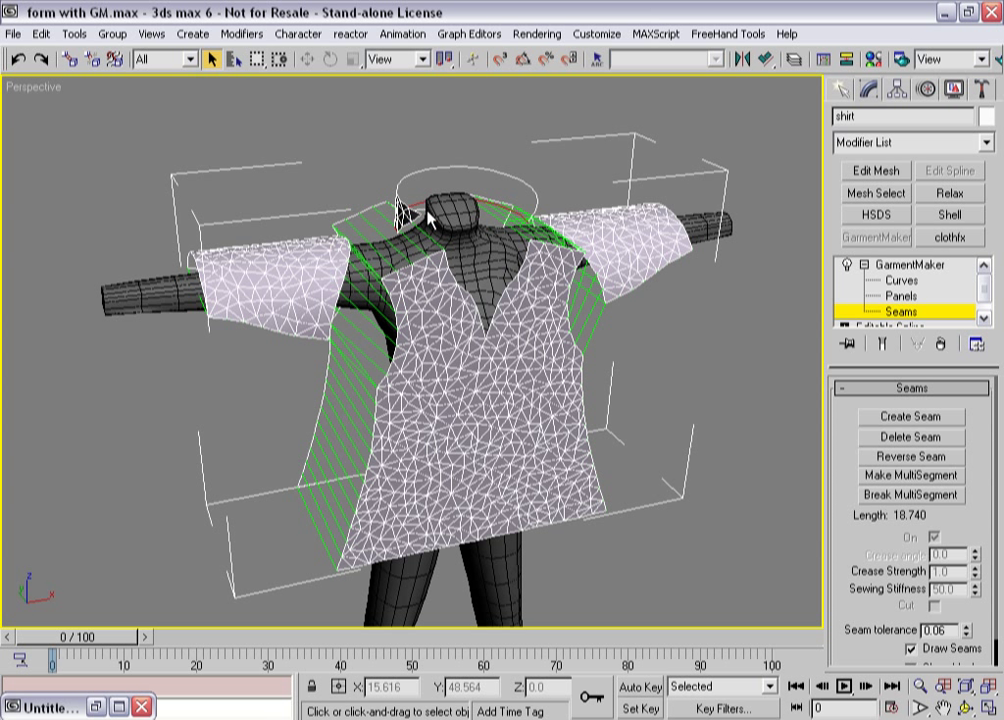
{"action": "left_click", "coordinate": [400, 205], "text": "ctrl"}
{"action": "middle_click_drag", "start_coordinate": [398, 208], "coordinate": [200, 322], "text": "alt"}
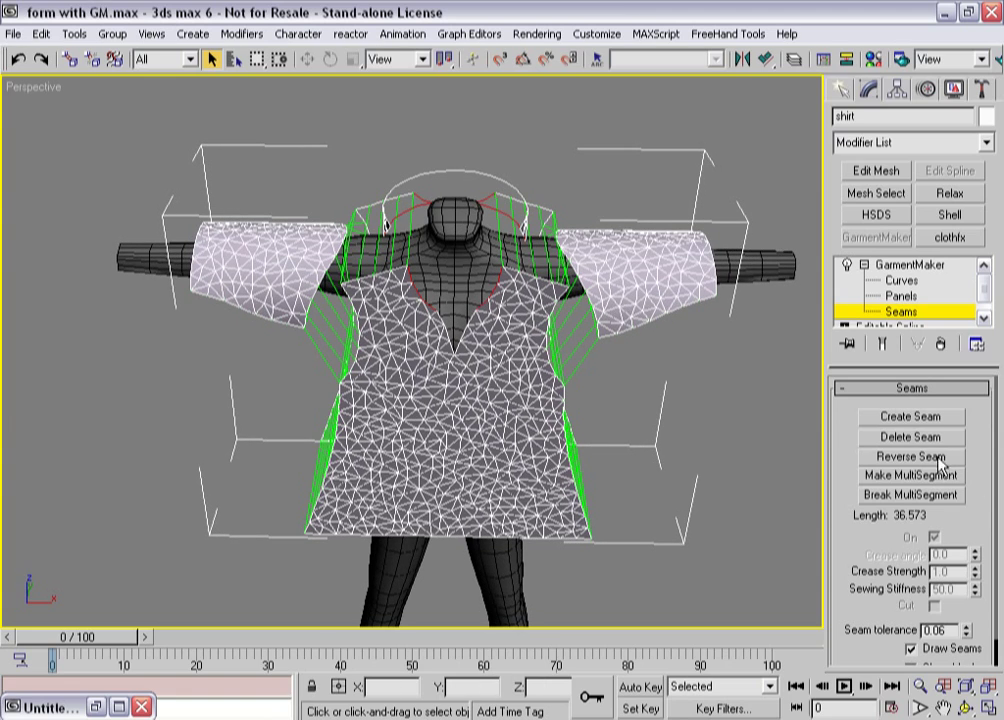
{"action": "left_click", "coordinate": [910, 418]}
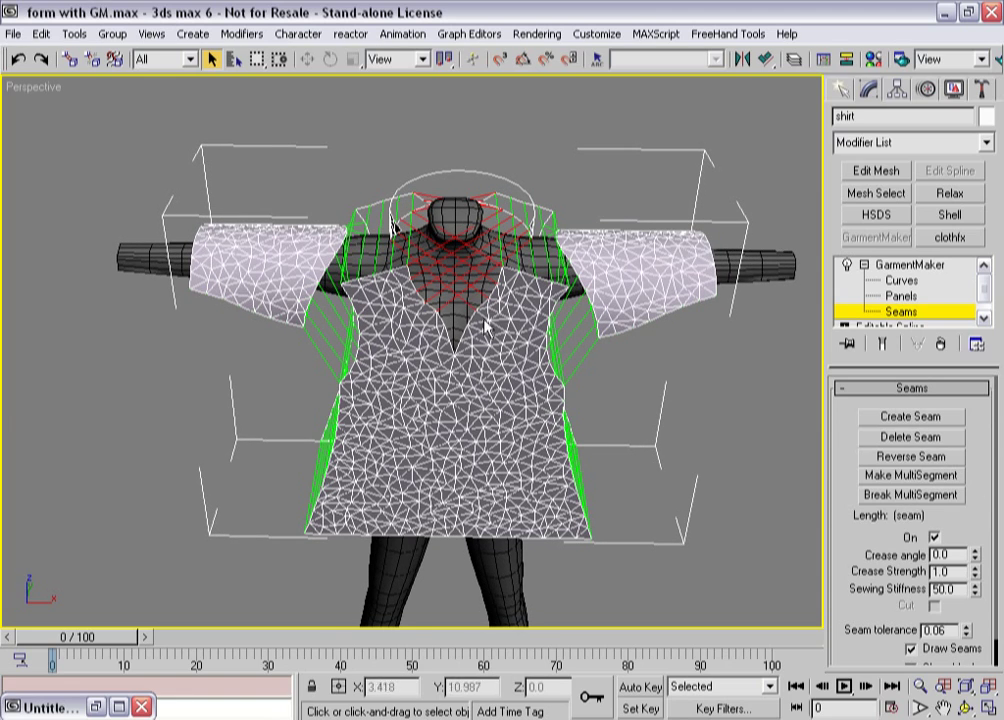
{"action": "middle_click_drag", "start_coordinate": [462, 313], "coordinate": [514, 317], "text": "alt"}
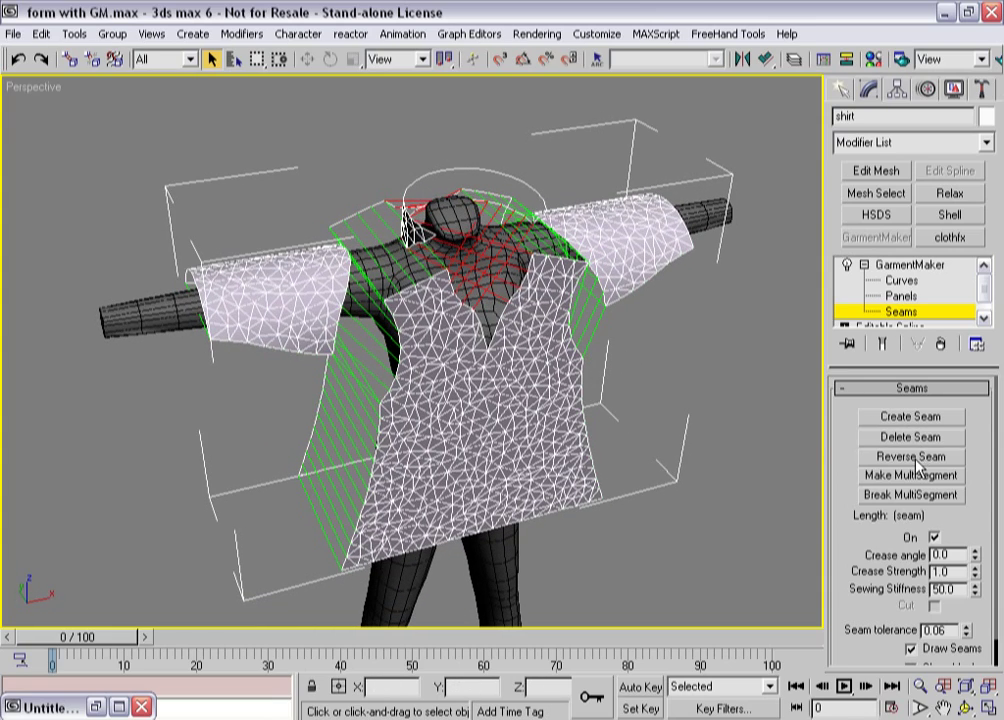
{"action": "middle_click_drag", "start_coordinate": [292, 228], "coordinate": [318, 268], "text": "alt"}
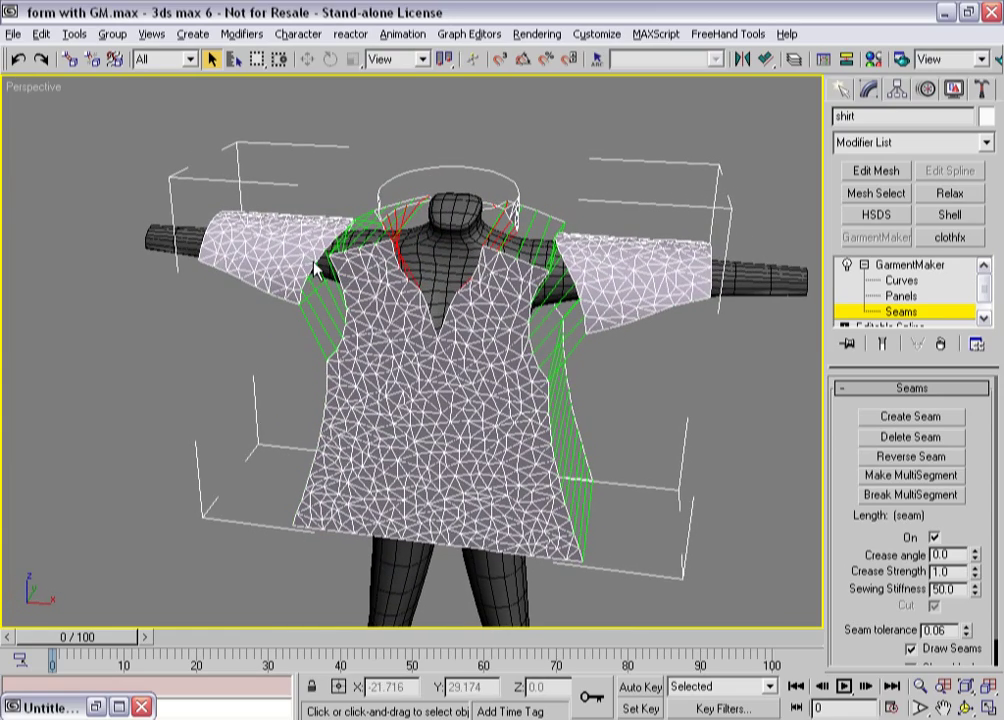
Review the GarmentMaker object, Curves, Panels and Seams levels, and examine a sleeve's armhole seam and edge.
{"action": "left_click", "coordinate": [864, 265]}
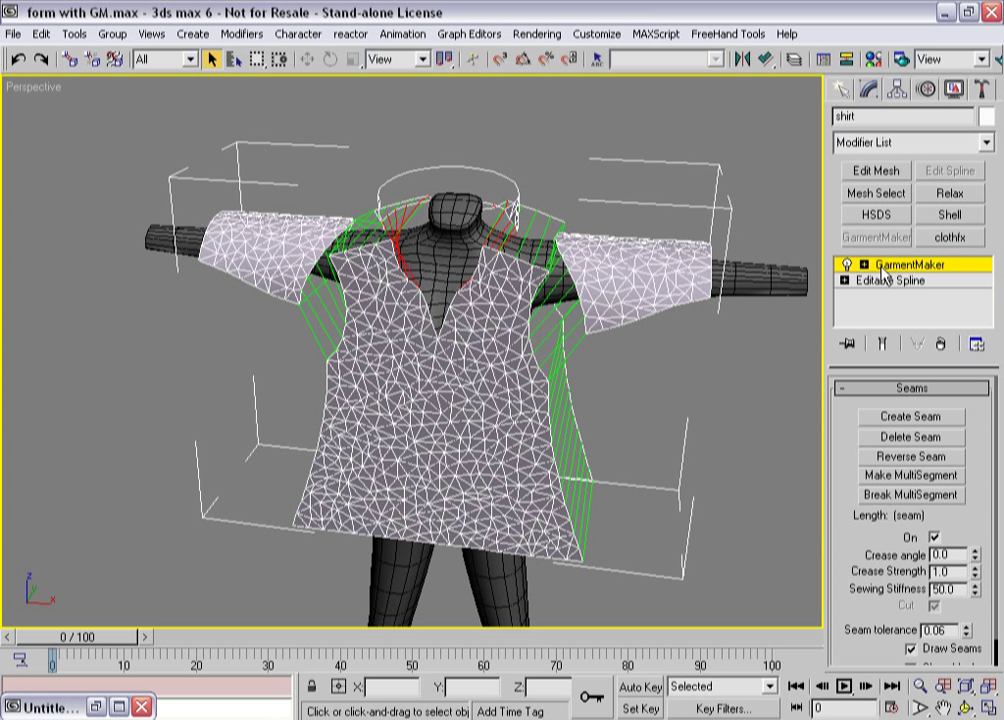
{"action": "left_click", "coordinate": [890, 266]}
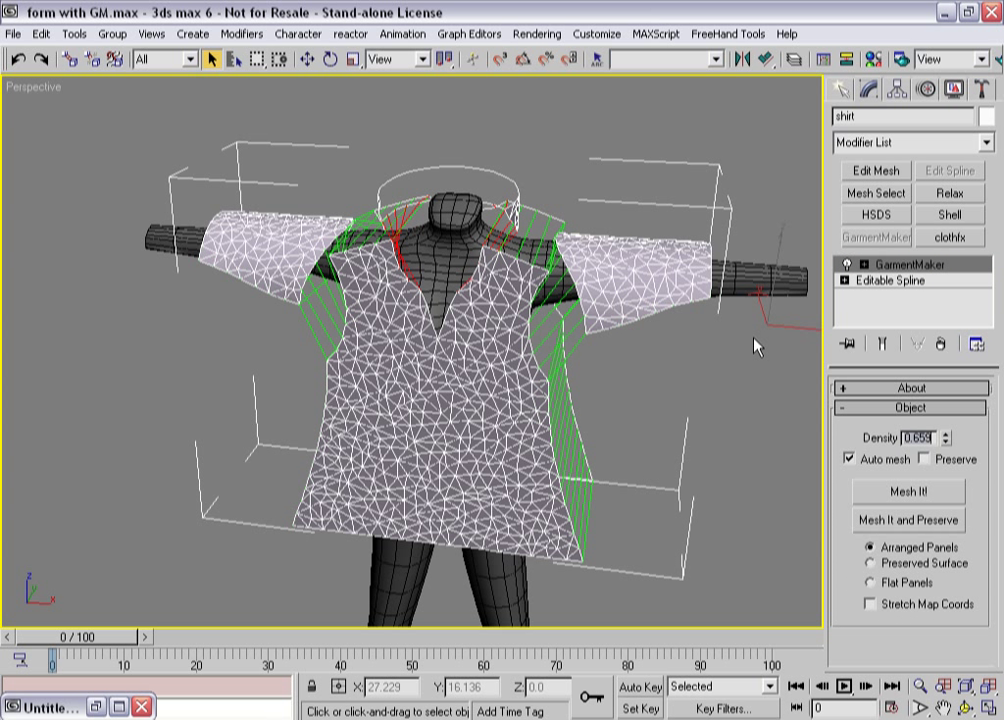
{"action": "left_click", "coordinate": [864, 265]}
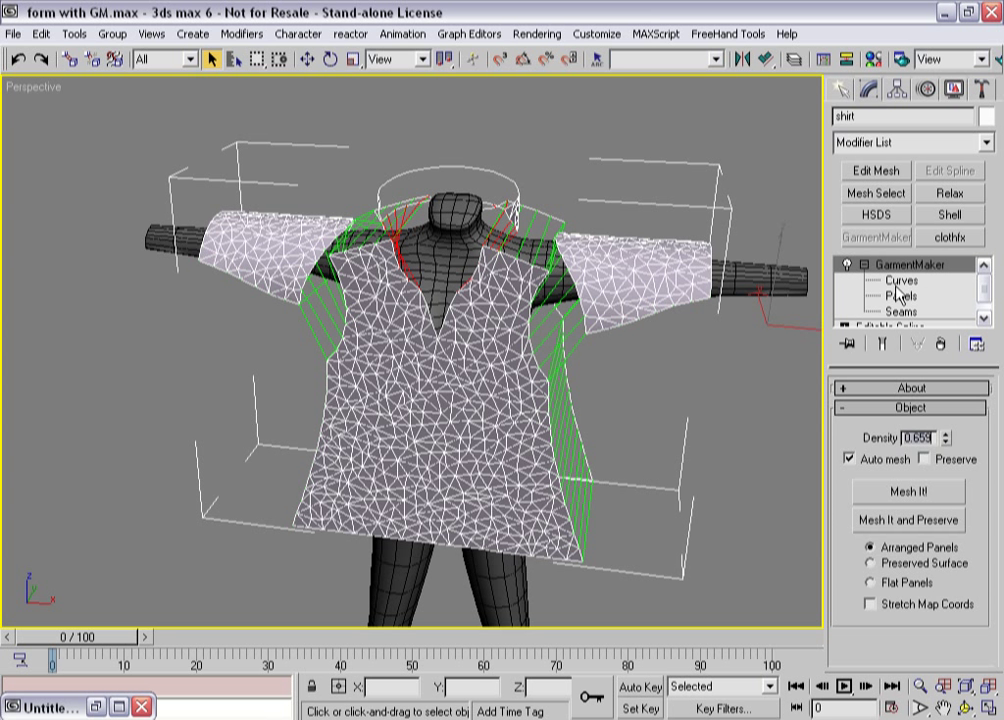
{"action": "left_click", "coordinate": [899, 283]}
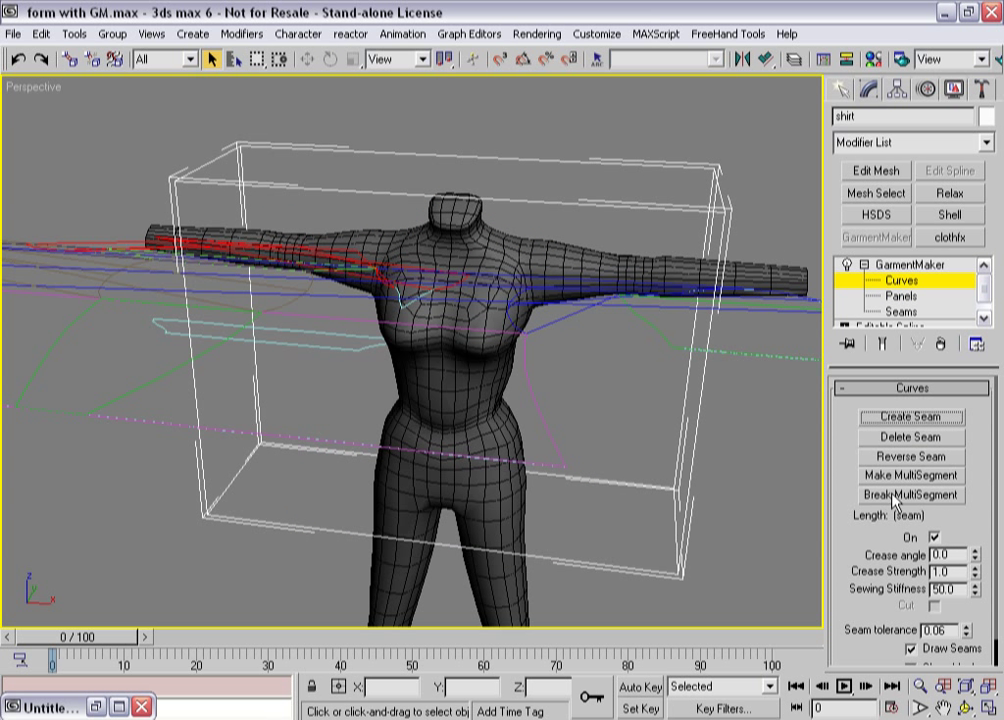
{"action": "left_click", "coordinate": [903, 296]}
{"action": "left_click", "coordinate": [908, 312]}
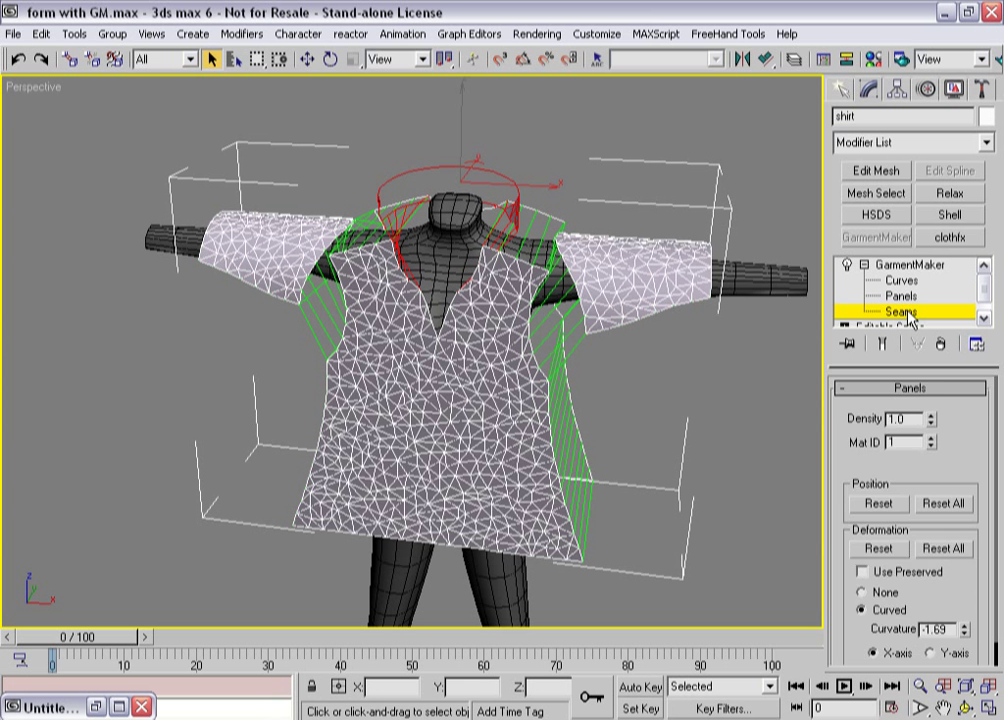
{"action": "left_click", "coordinate": [568, 268]}
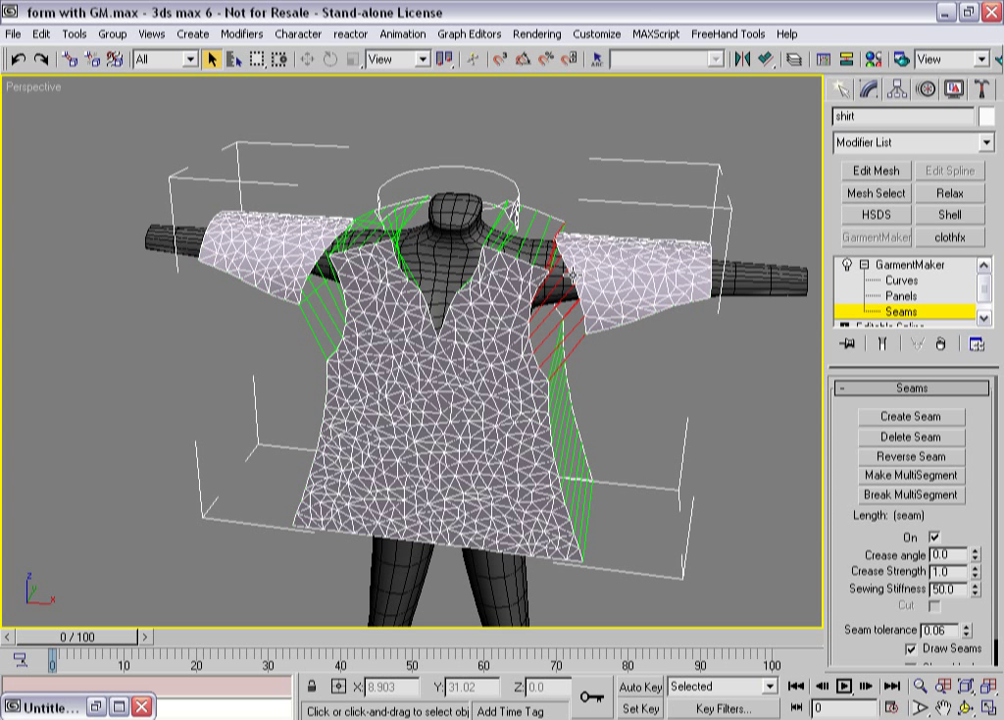
{"action": "left_click", "coordinate": [564, 261]}
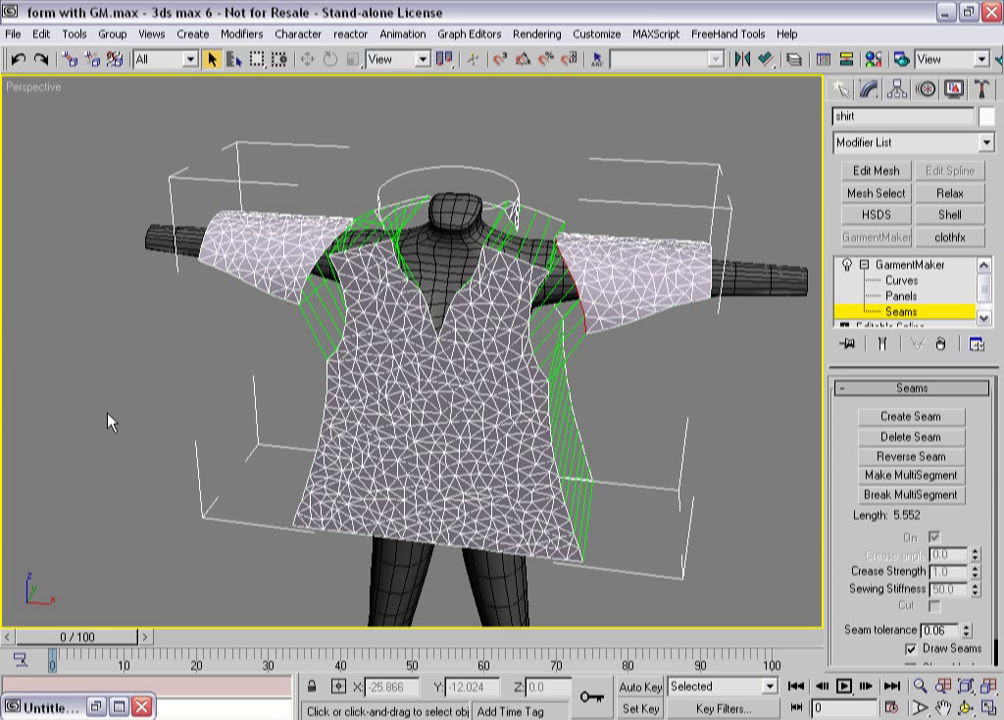
Close the generated script, look up the $.garmentmaker.generatedescription() command in the MAXScript Listener, and close the Listener.
{"action": "double_click", "coordinate": [55, 708]}
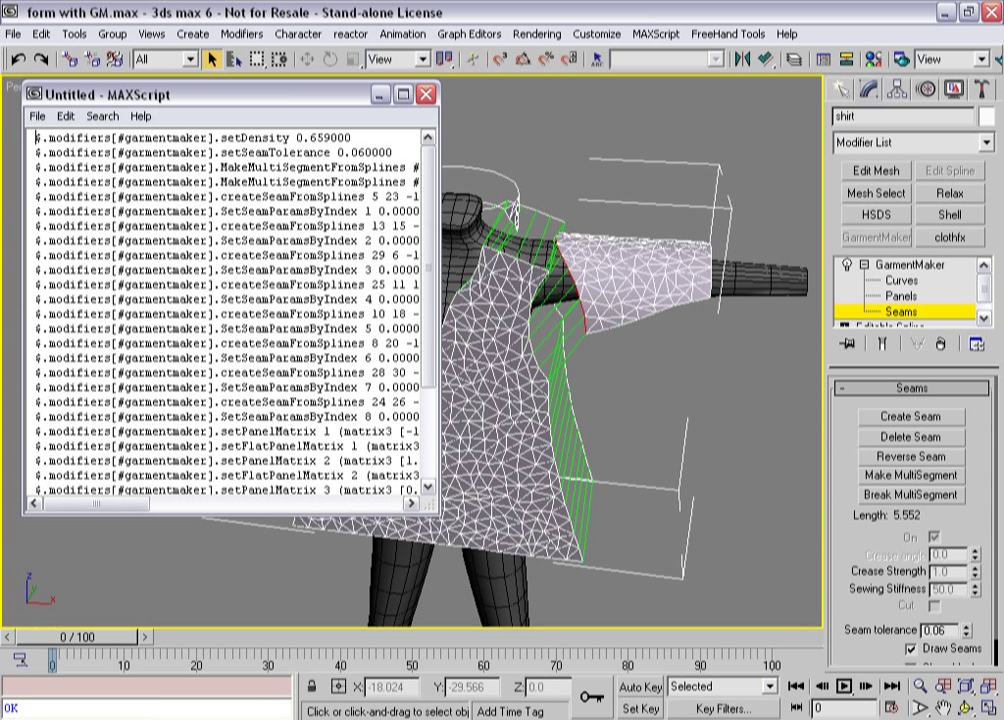
{"action": "left_click", "coordinate": [426, 95]}
{"action": "right_click", "coordinate": [116, 690]}
{"action": "left_click", "coordinate": [112, 697]}
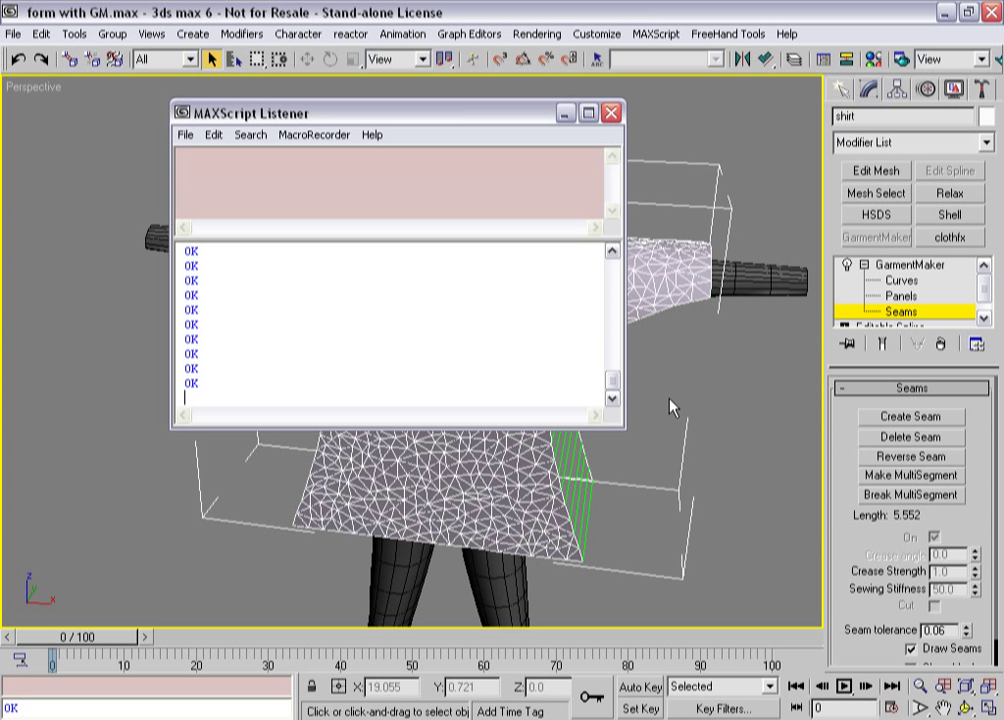
{"action": "left_click_drag", "start_coordinate": [612, 381], "coordinate": [615, 330]}
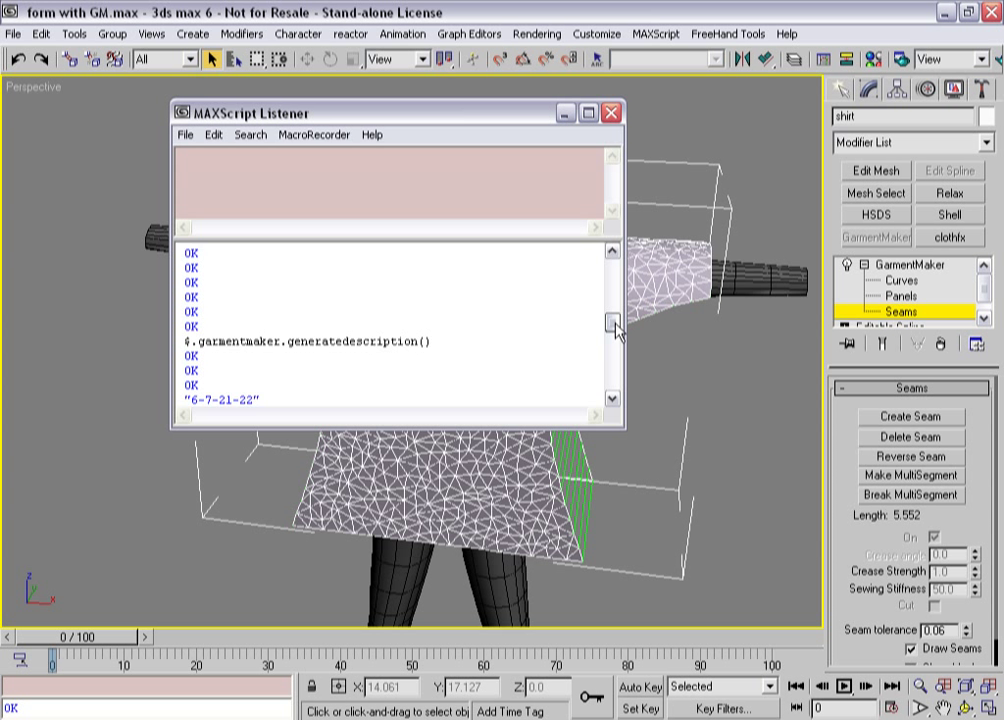
{"action": "scroll", "coordinate": [615, 328], "scroll_direction": "up", "scroll_amount": 1}
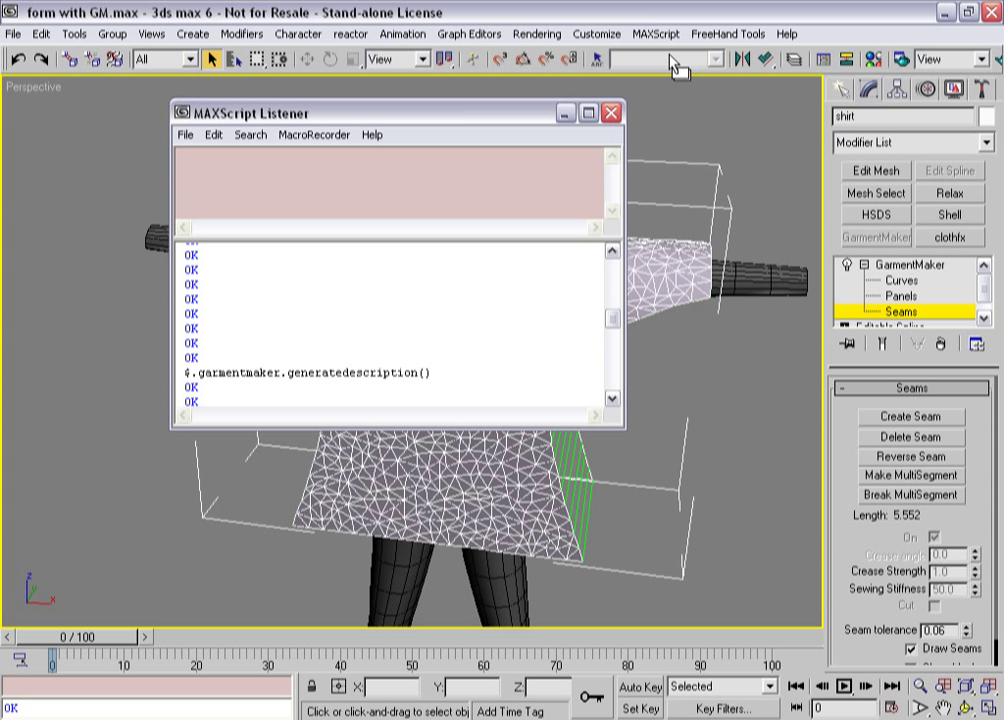
{"action": "left_click", "coordinate": [611, 112]}
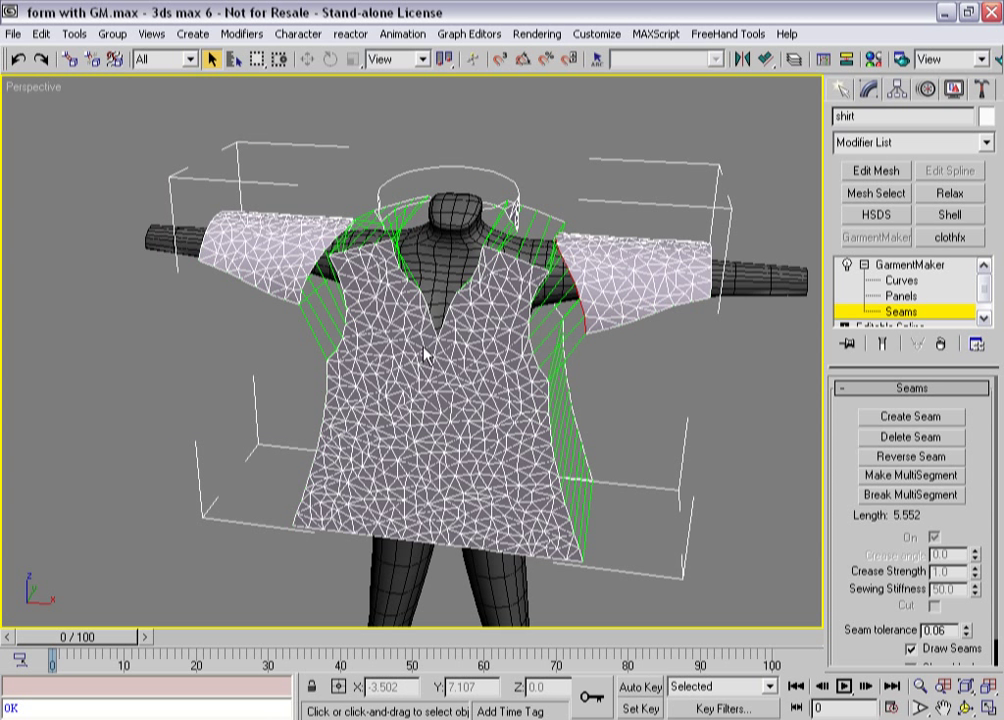